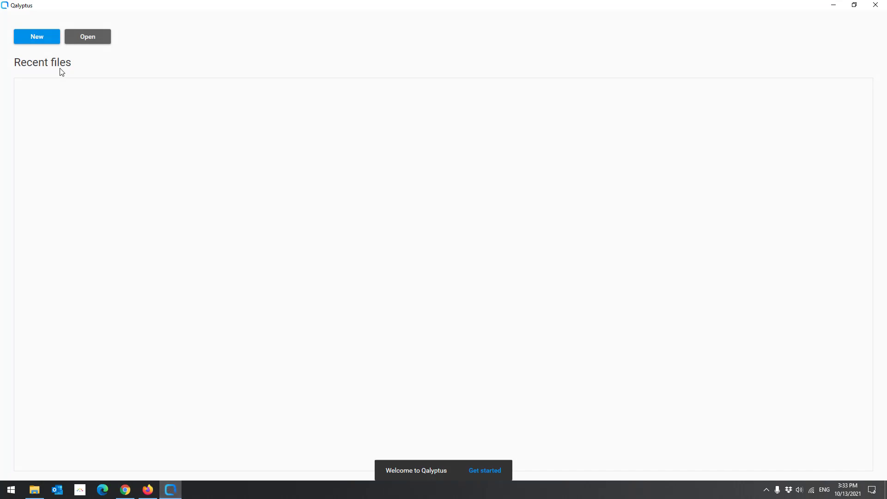
Create a new, empty Qalyptus project from the start window
left_click(39, 41)
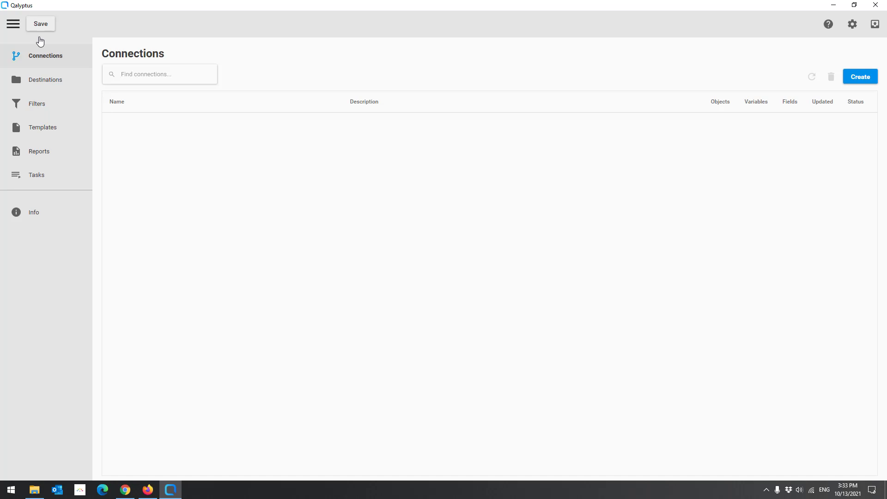
Create a connection named 'Executive dashboard' with Qlik Sense as its source, then bring up the dashboard in Chrome
left_click(852, 77)
left_click(443, 81)
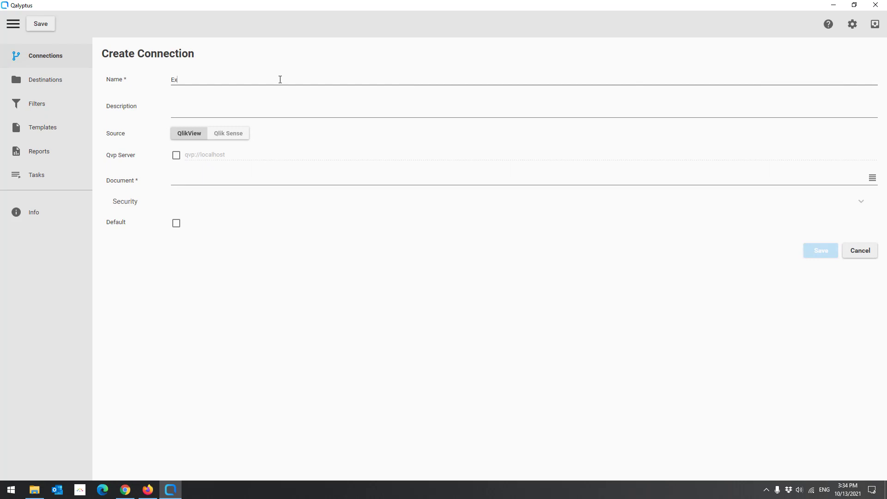
type("Executive dashboard")
left_click(236, 134)
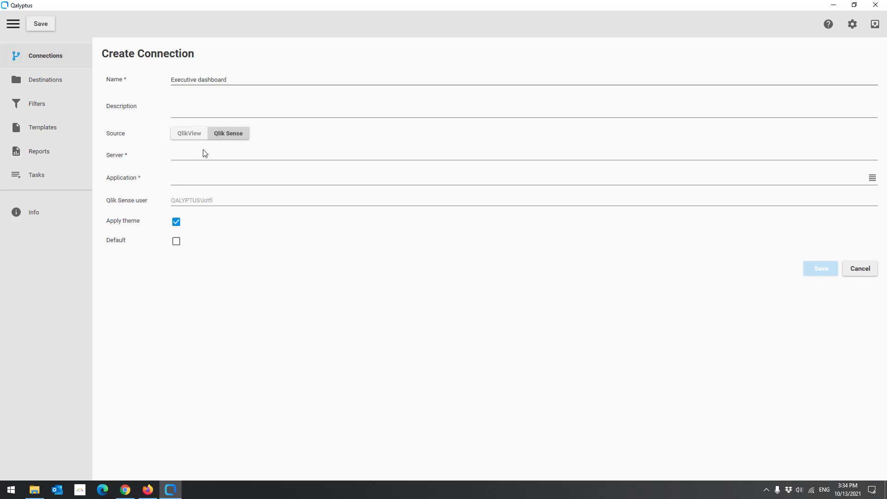
left_click(124, 491)
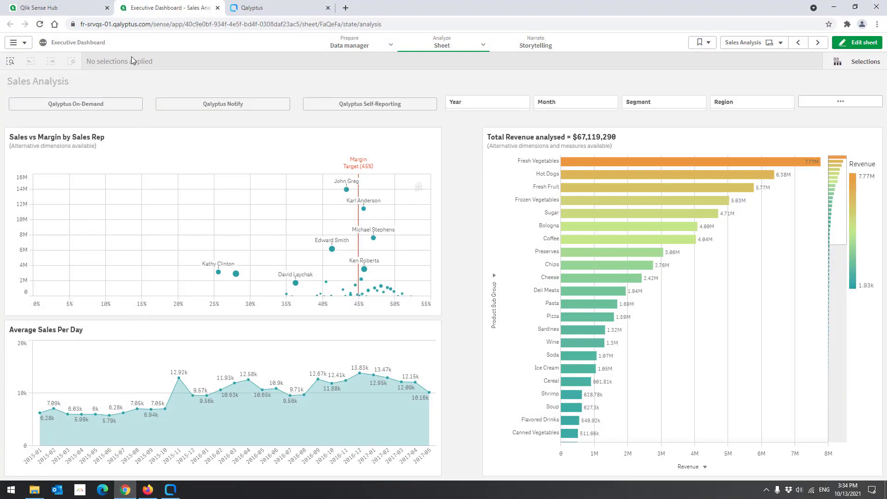
left_click(152, 23)
left_click_drag(152, 23, 82, 24)
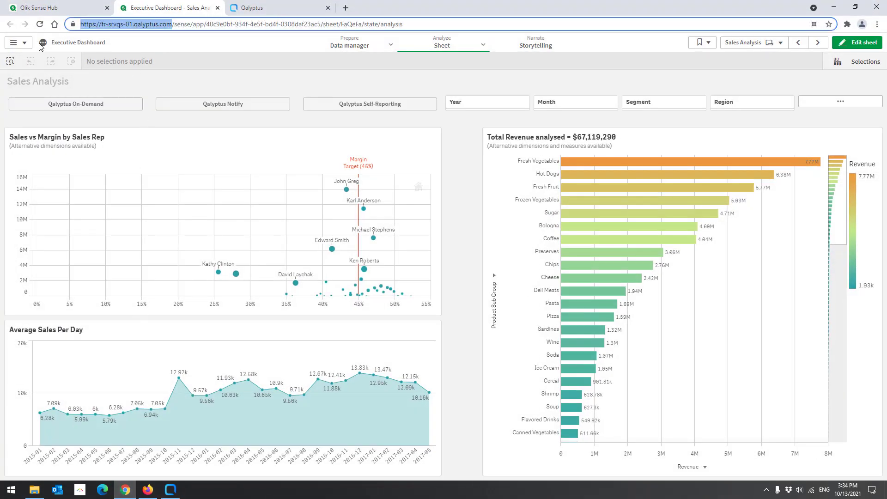
right_click(119, 24)
left_click(142, 74)
left_click(835, 8)
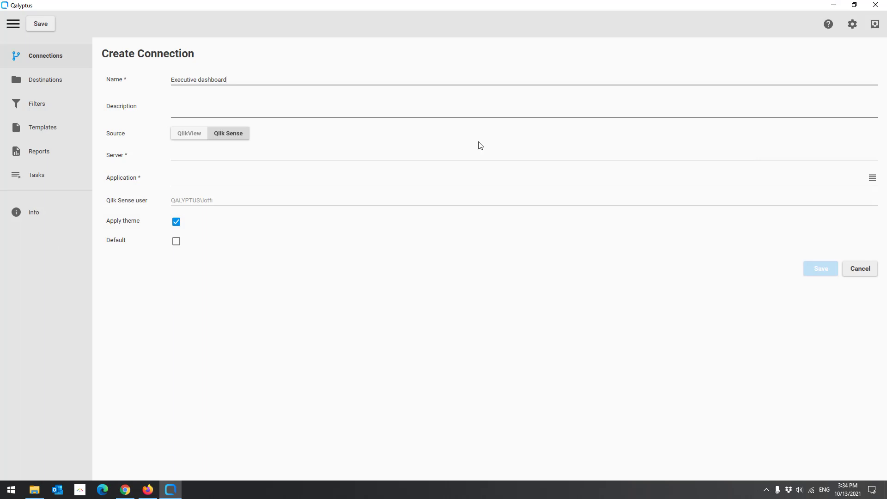
Paste the copied Qlik Sense server address into the connection's Server field
left_click(182, 155)
right_click(182, 155)
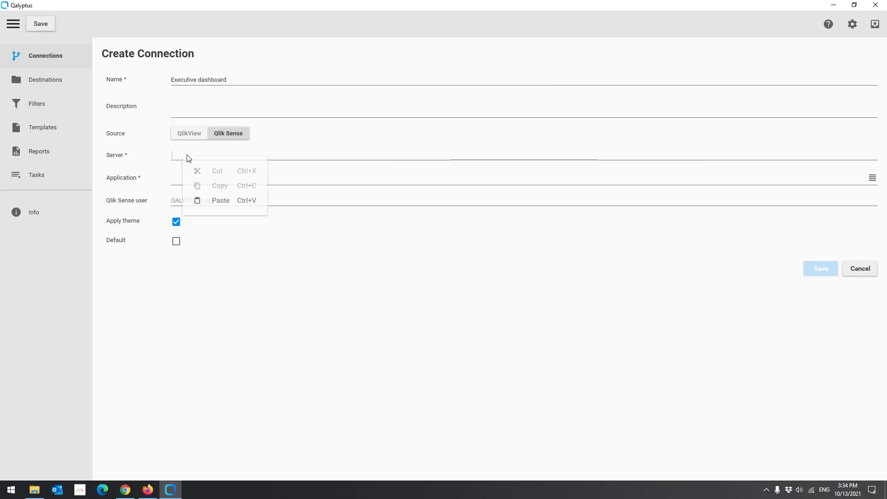
left_click(207, 200)
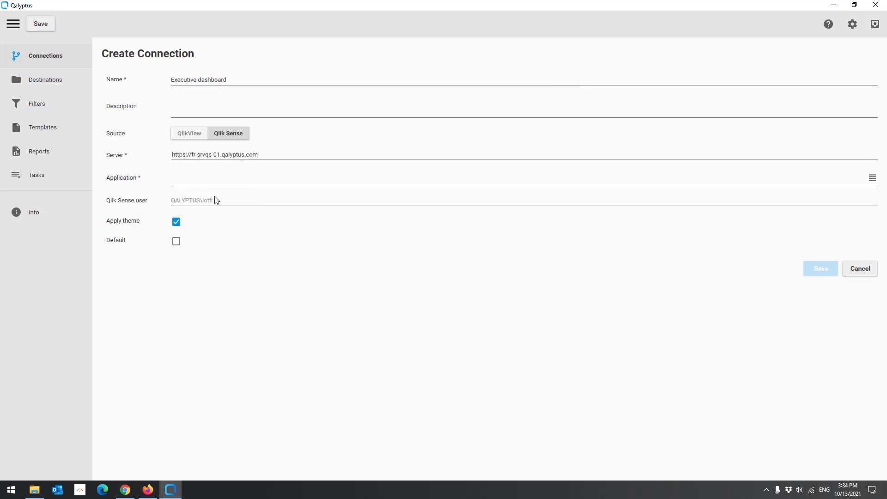
Select the Executive Dashboard application and make this the default connection
left_click(871, 179)
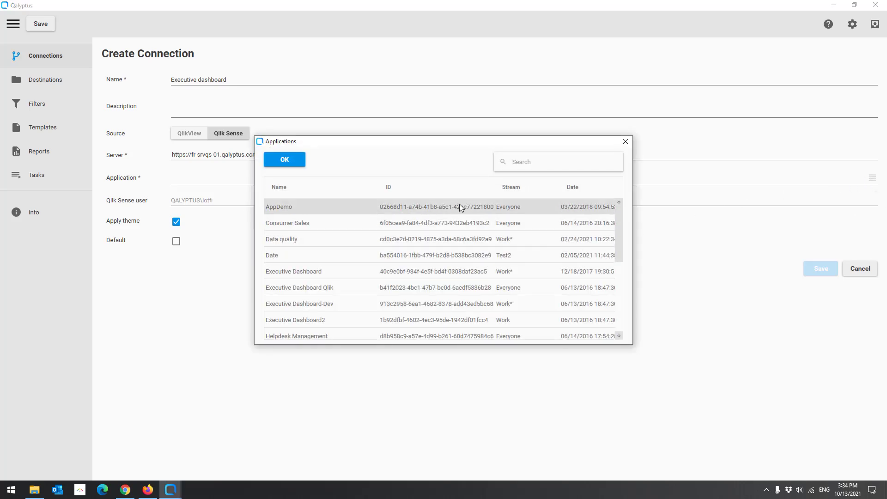
left_click(516, 187)
left_click(515, 187)
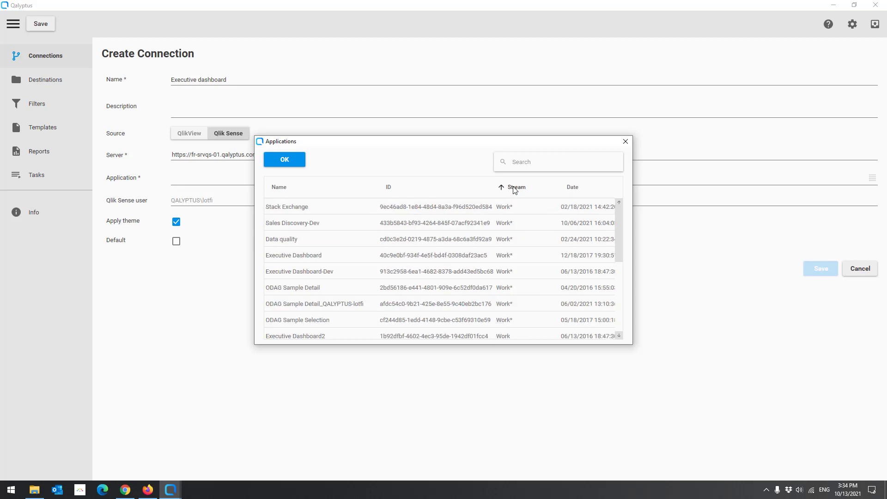
type("Exec")
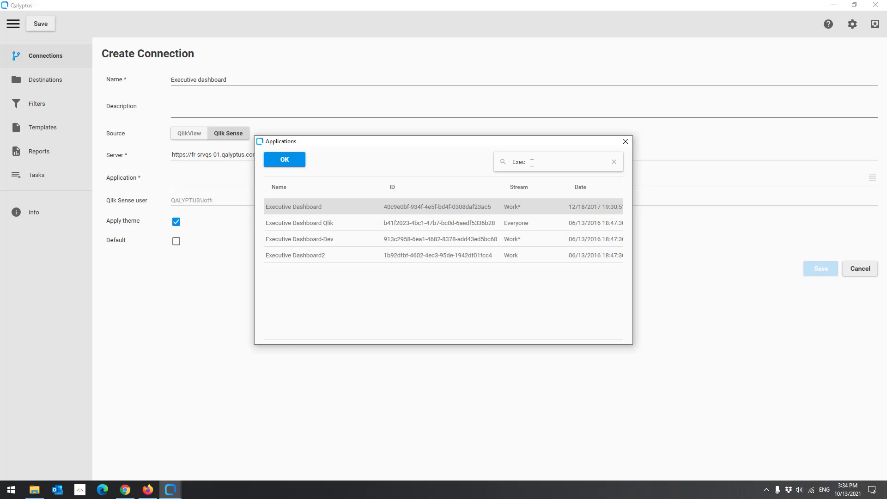
left_click(284, 160)
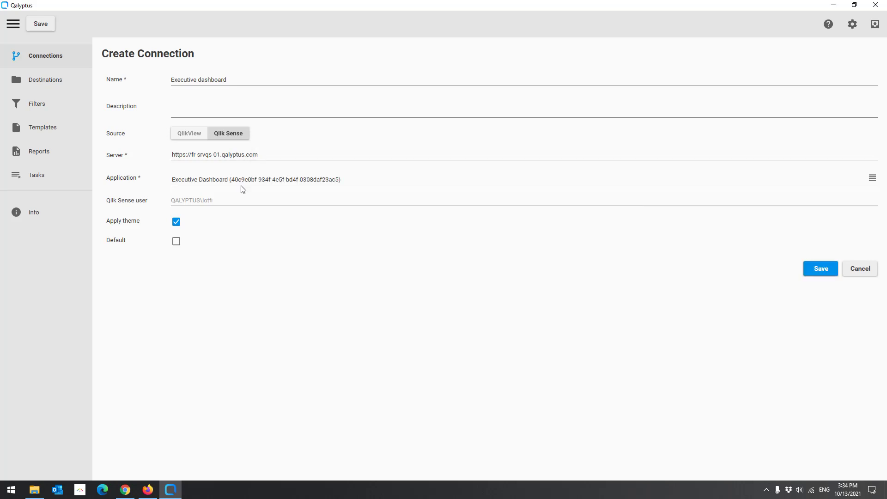
left_click(177, 242)
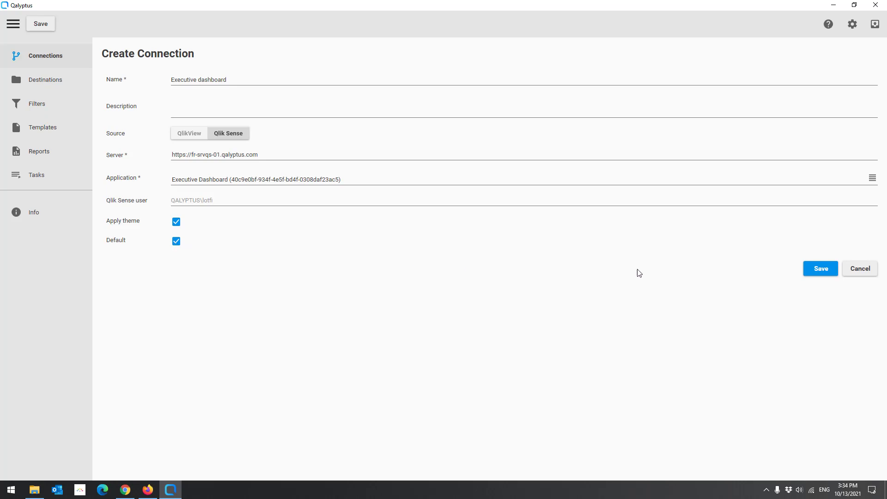
Save the Executive dashboard connection, then save the project as 'Sales Reports'
left_click(820, 271)
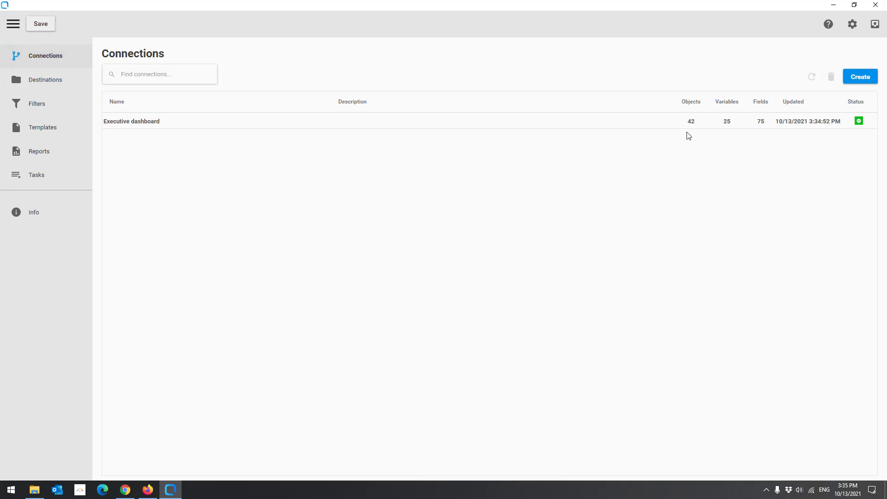
left_click(39, 29)
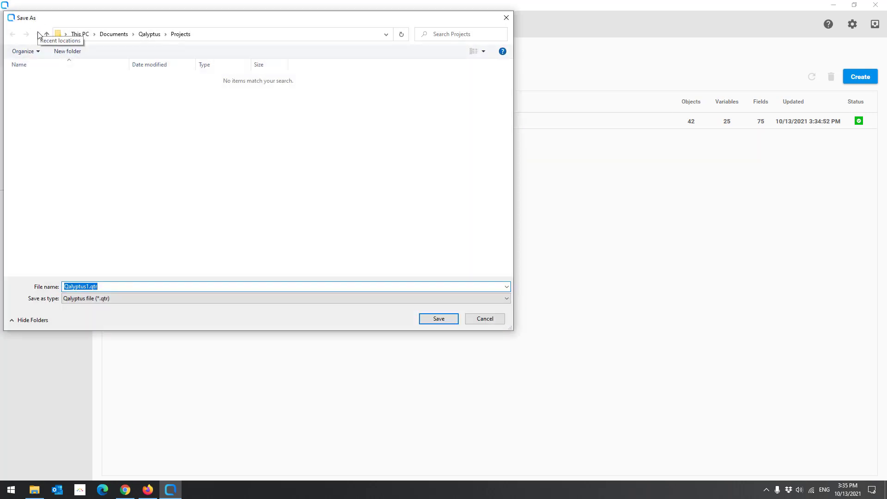
left_click(89, 286)
key("BackSpace")
key("BackSpace")
key("BackSpace")
key("BackSpace")
key("BackSpace")
key("BackSpace")
key("BackSpace")
key("BackSpace")
key("BackSpace")
type("Sales Reports")
left_click(439, 318)
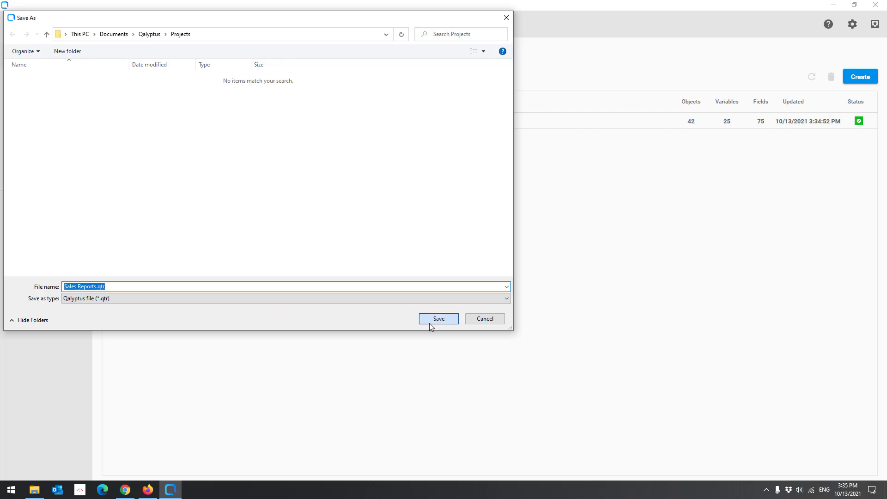
Create the 'My reports' destination pointing to Documents\Qalyptus\Reports and save the project
left_click(40, 77)
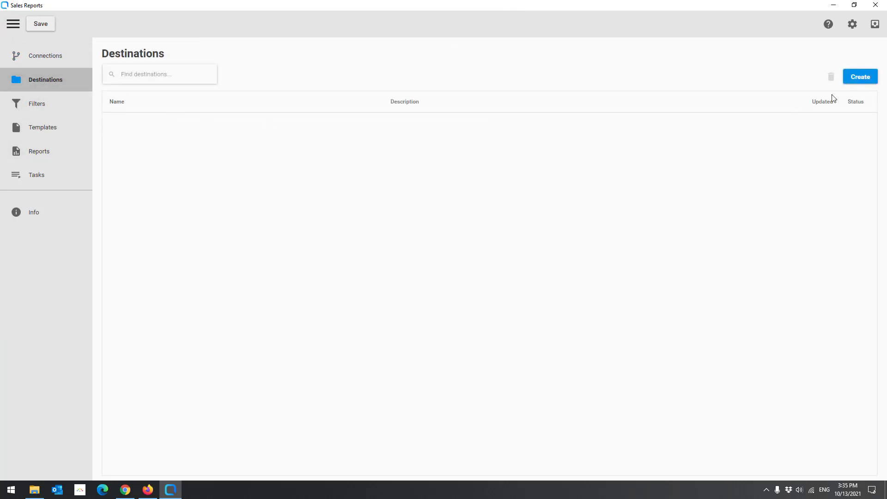
left_click(867, 82)
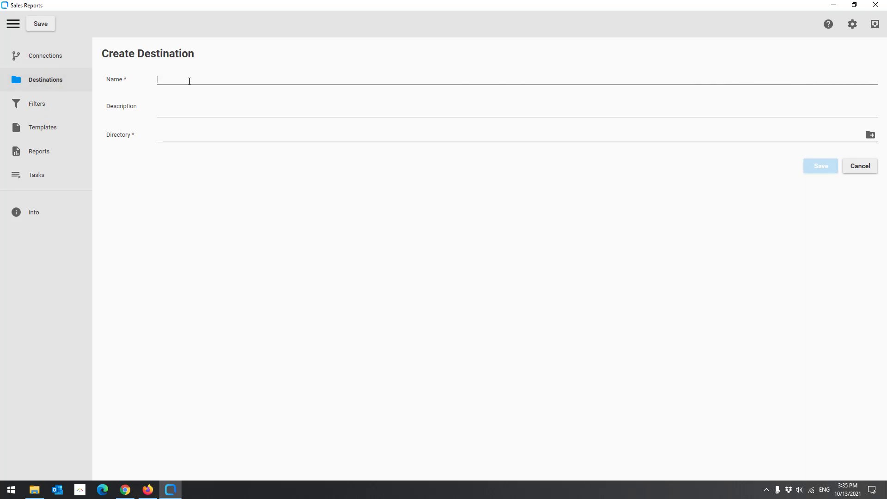
type("My reports")
left_click(871, 136)
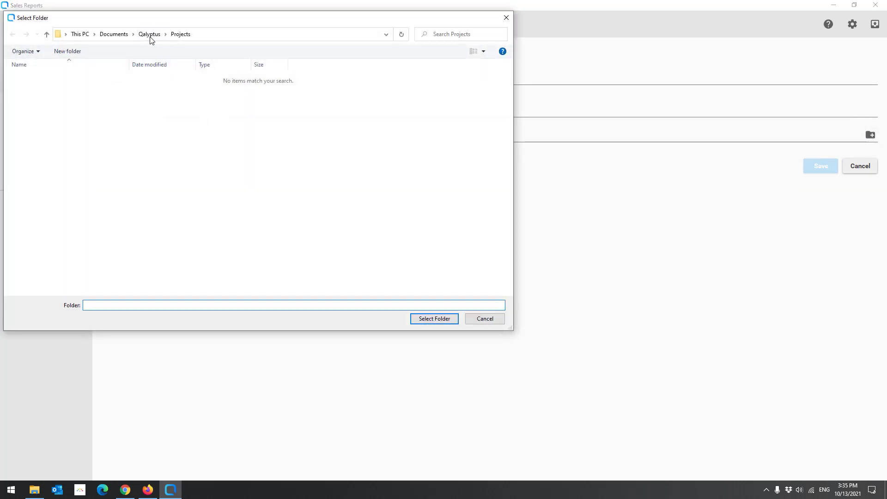
left_click(150, 36)
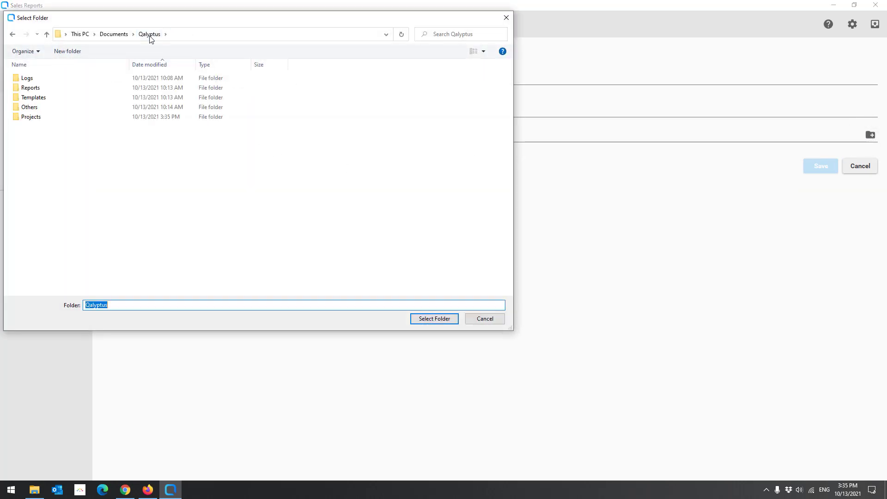
double_click(54, 89)
left_click(430, 319)
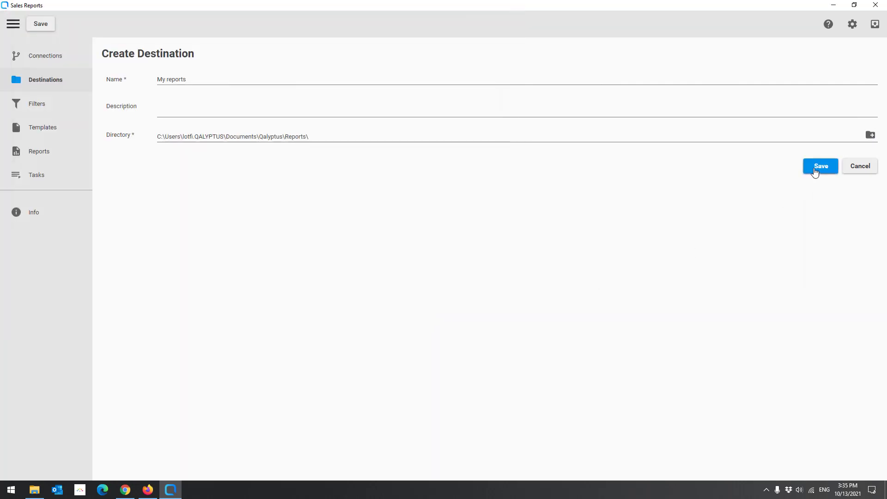
left_click(815, 172)
left_click(47, 28)
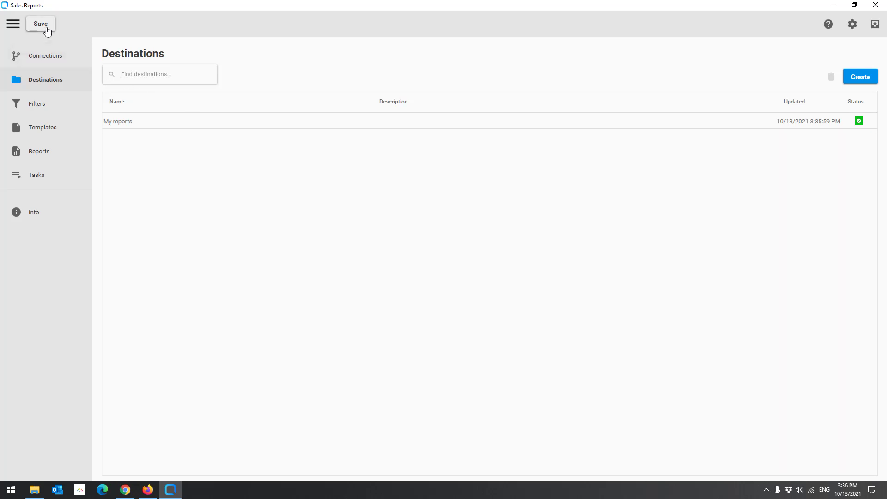
left_click(32, 102)
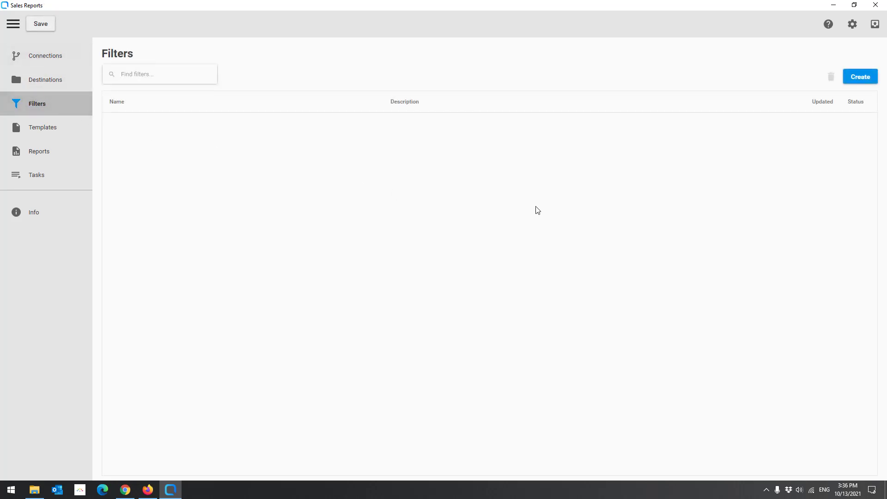
Add the Sales Analysis - High Margin Sales bookmark as a new filter's value
left_click(850, 77)
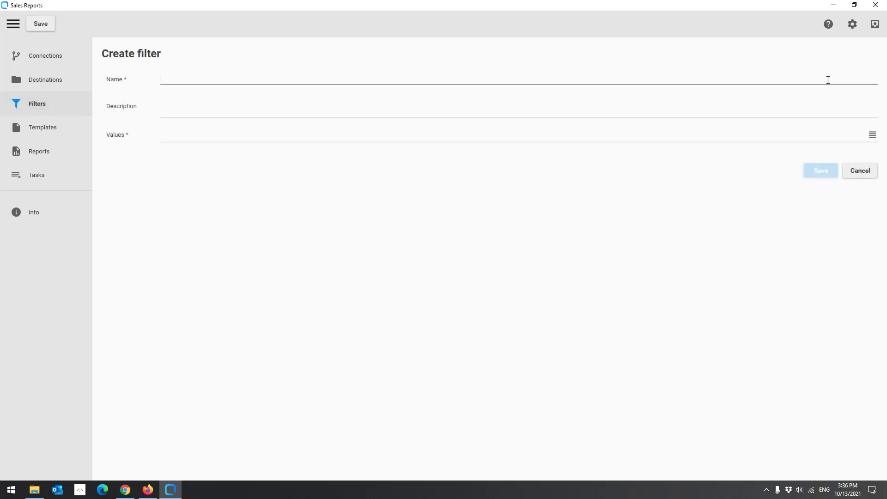
left_click(873, 135)
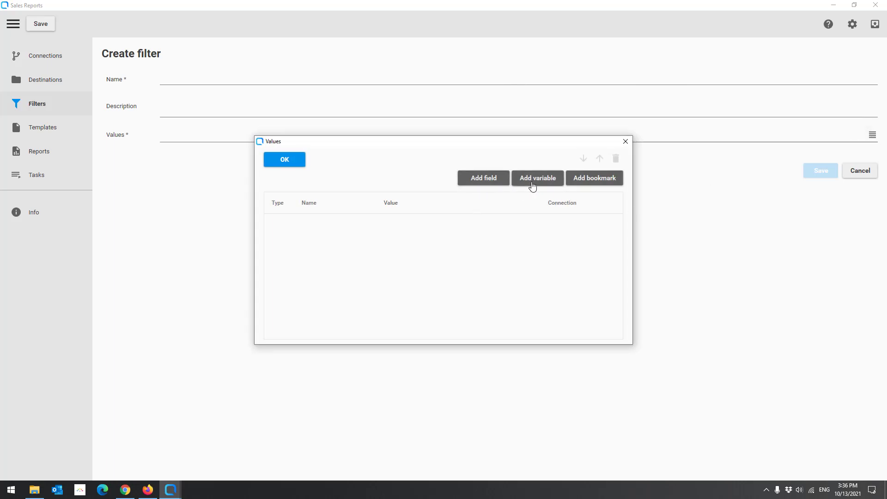
left_click(506, 180)
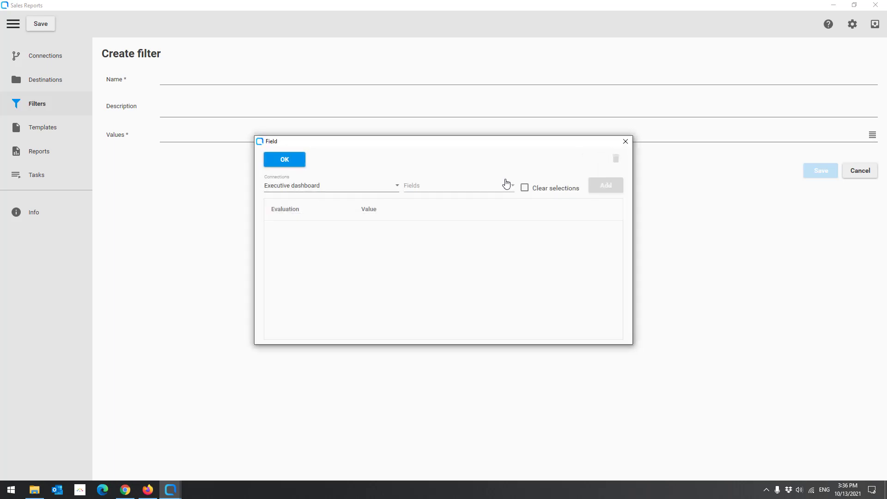
left_click(626, 141)
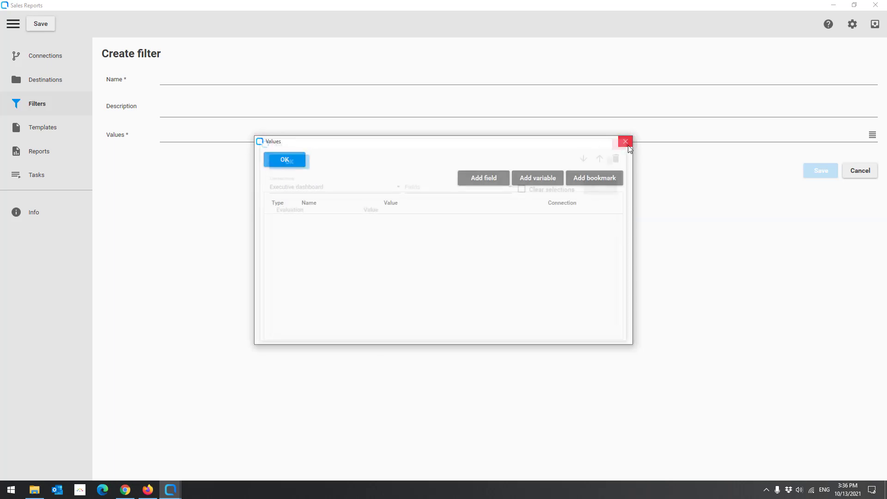
left_click(539, 179)
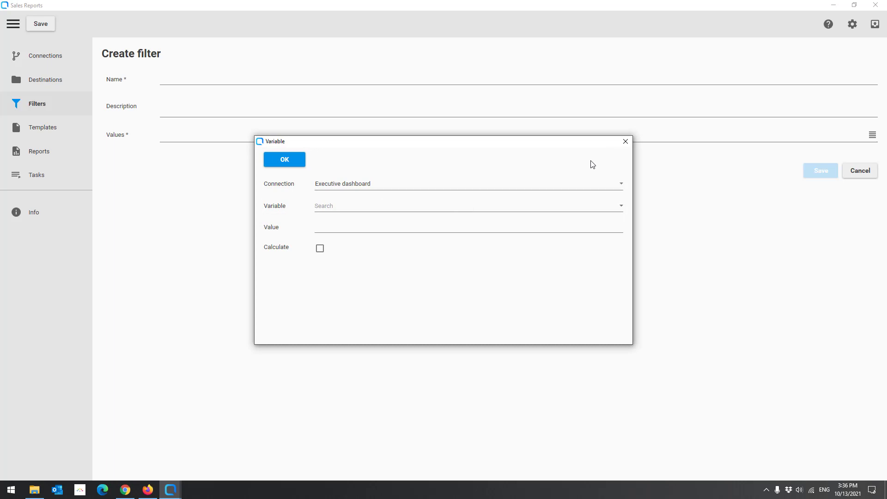
left_click(626, 141)
left_click(606, 181)
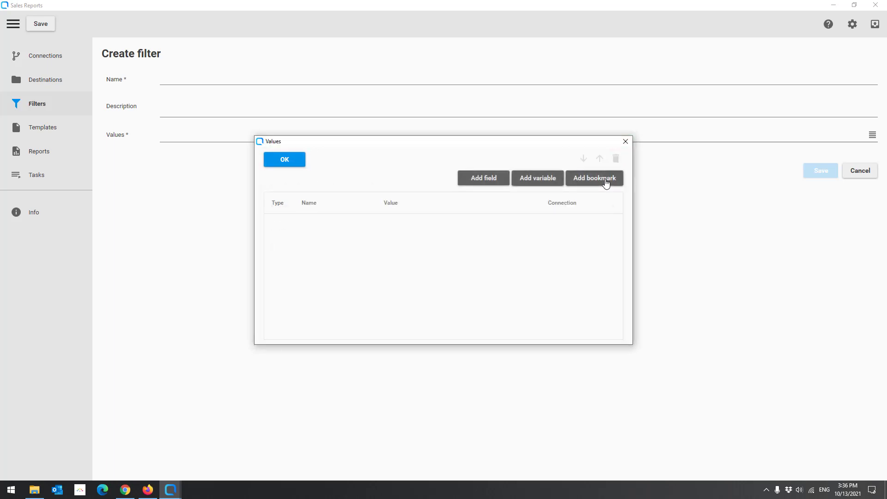
left_click(422, 209)
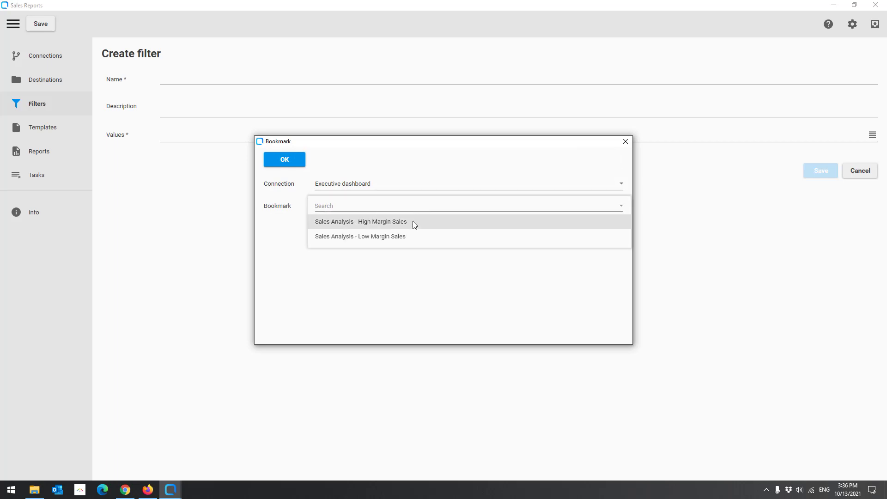
left_click(412, 222)
left_click(284, 160)
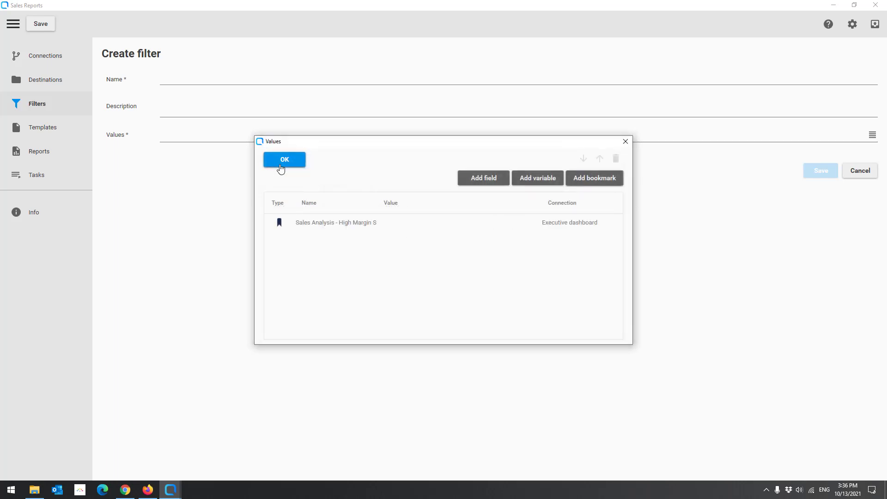
left_click(285, 160)
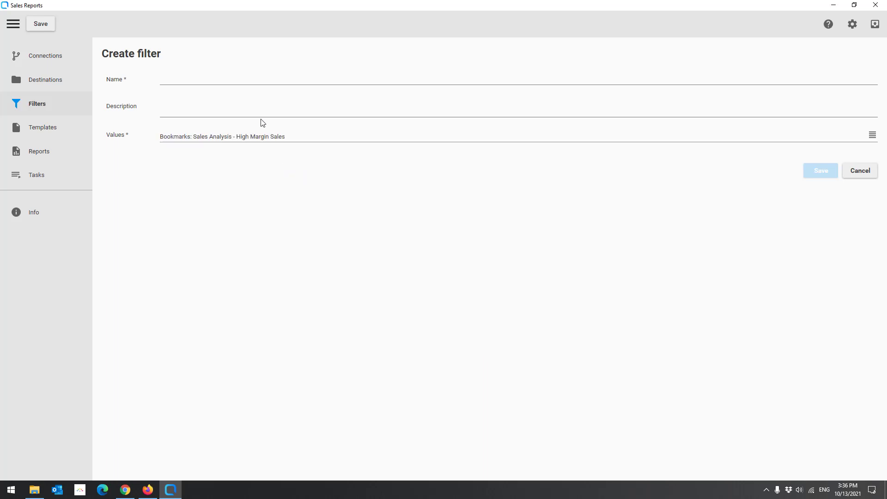
Name the filter 'My filter' and save it
left_click(274, 81)
type("My filter")
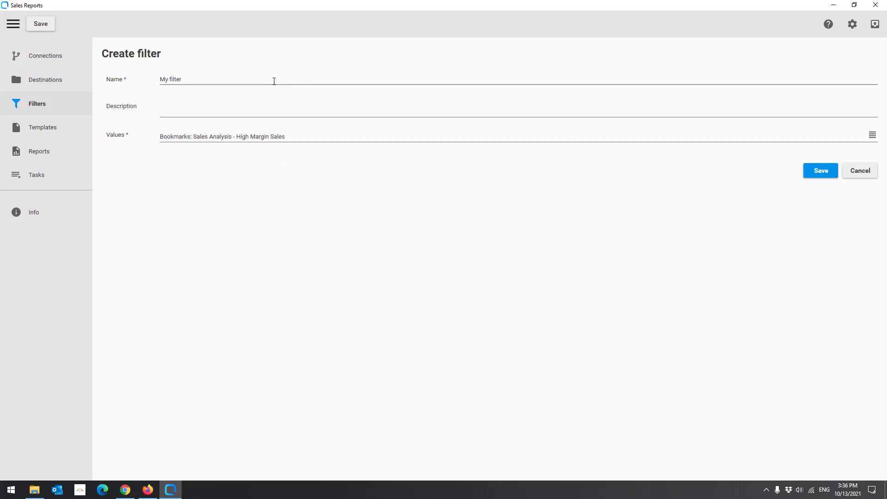
left_click(816, 175)
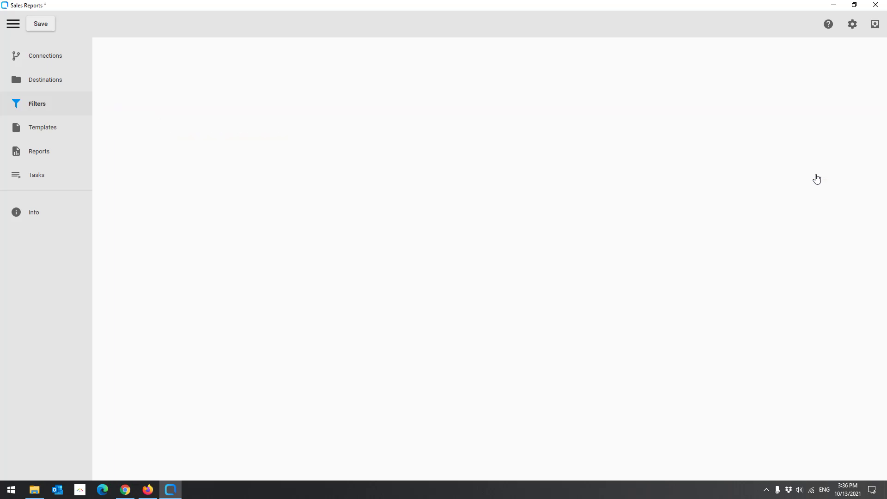
left_click(48, 134)
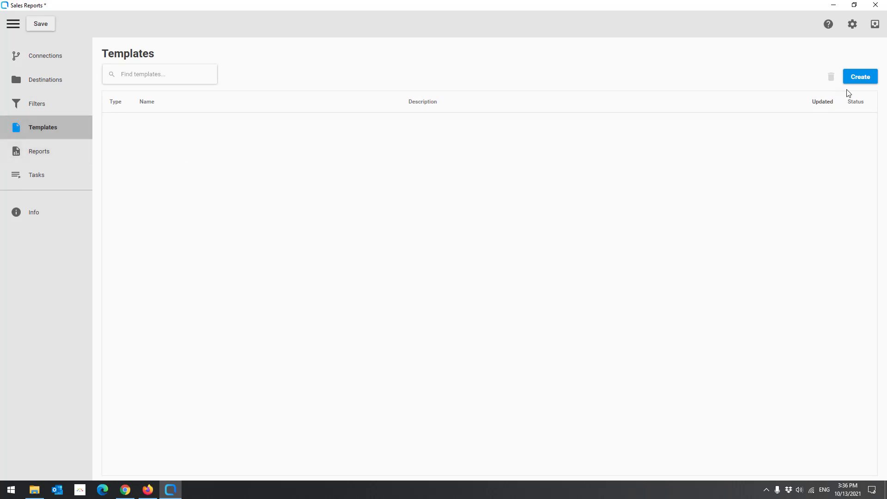
Create a new template of type PowerPoint and open it in the designer
left_click(861, 77)
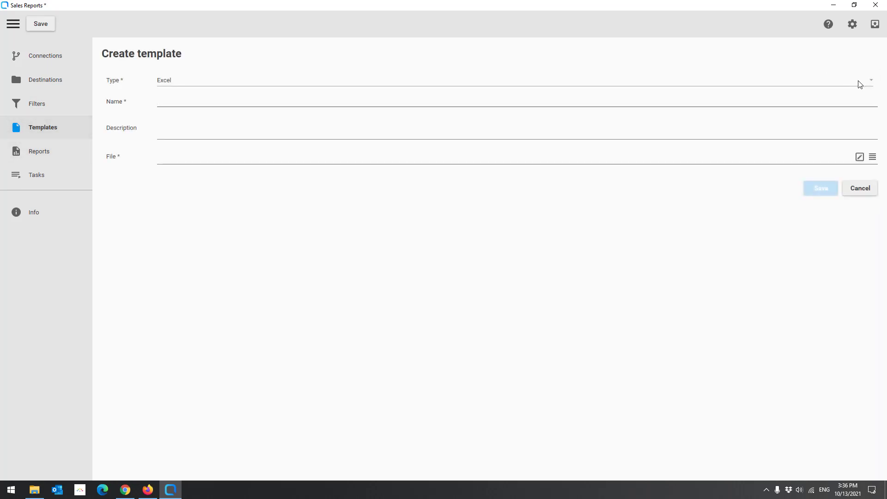
left_click(180, 85)
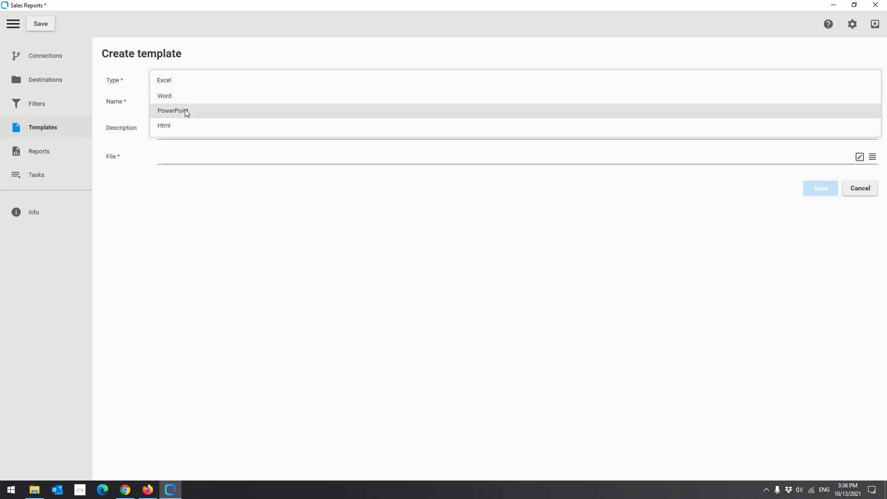
left_click(387, 178)
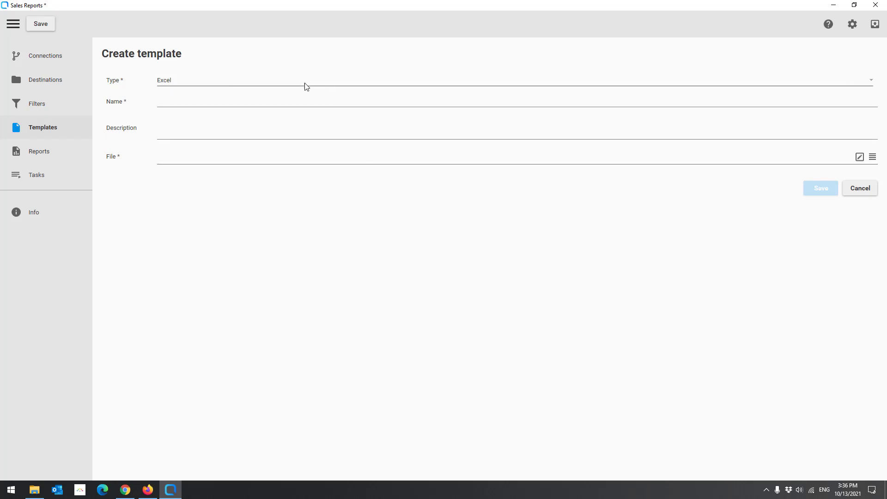
left_click(174, 87)
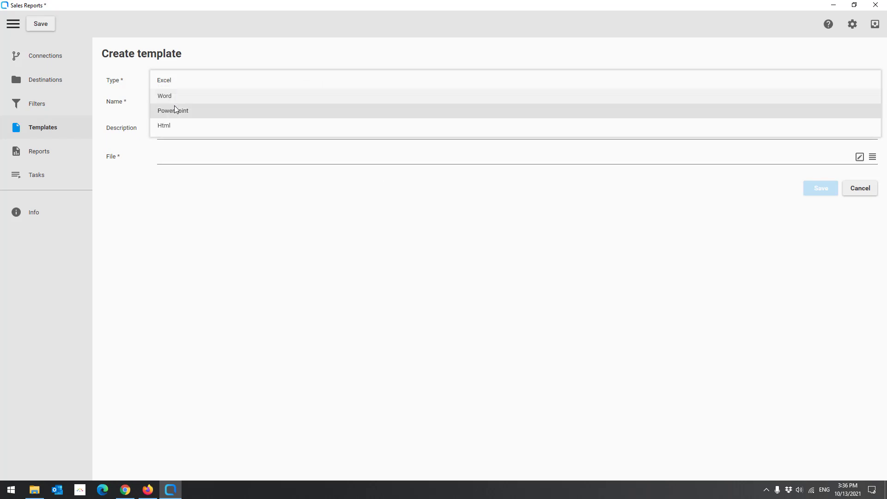
left_click(179, 113)
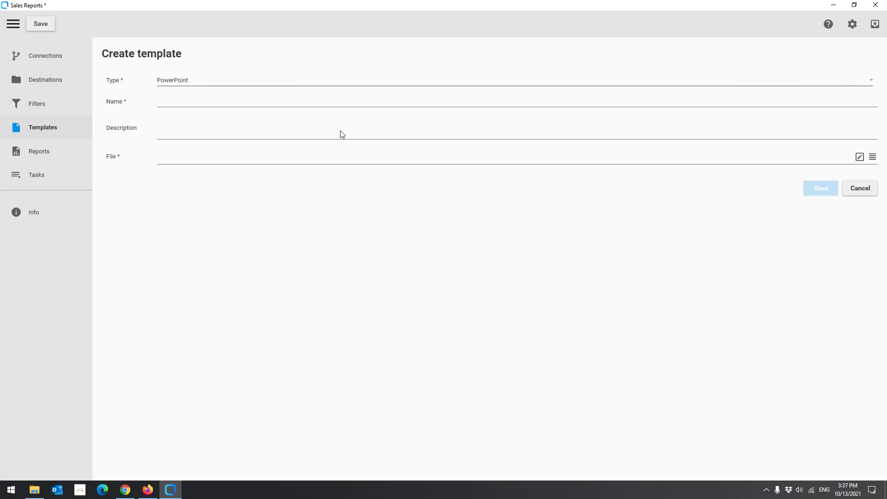
left_click(860, 159)
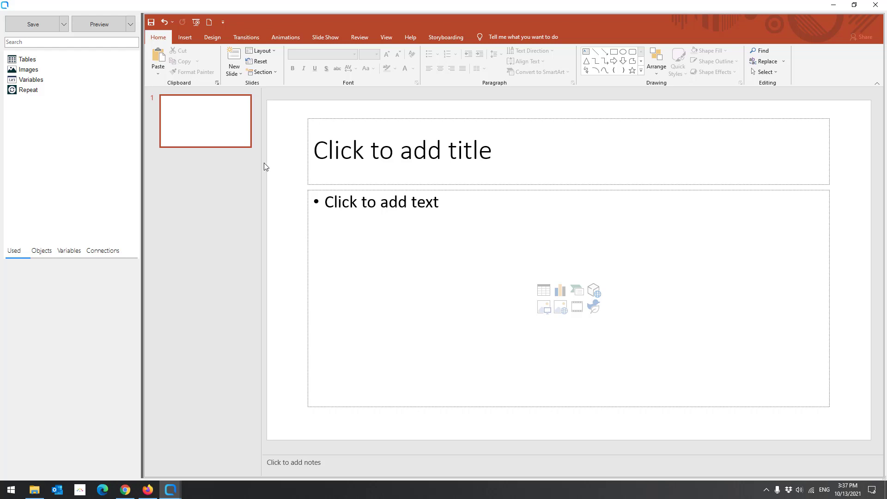
Use the Executive dashboard's vCurrentFiscalYear variable in the template
left_click(106, 250)
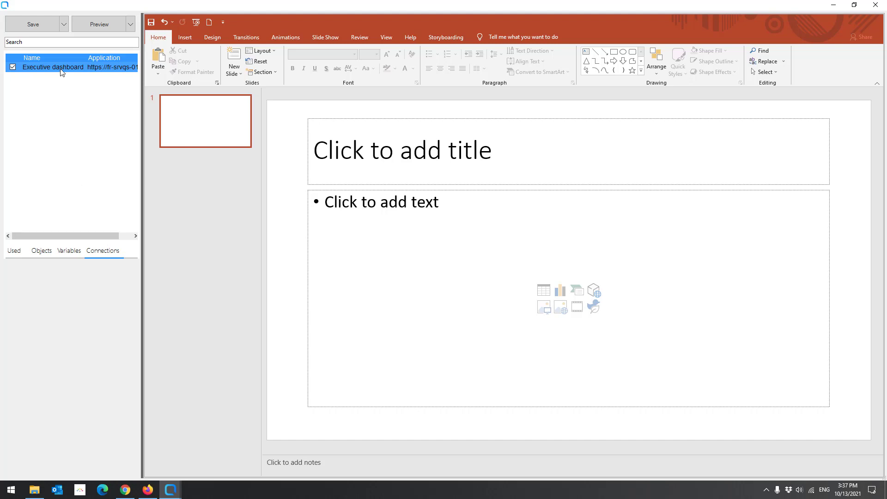
left_click(70, 252)
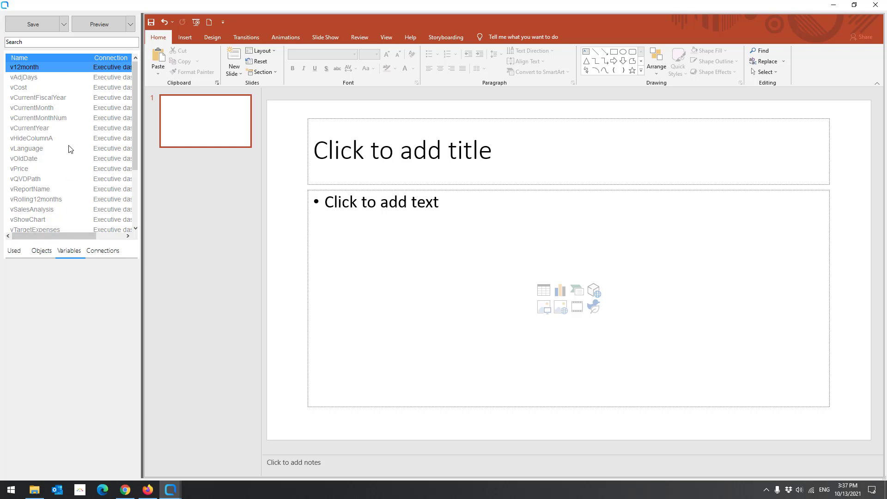
left_click(28, 100)
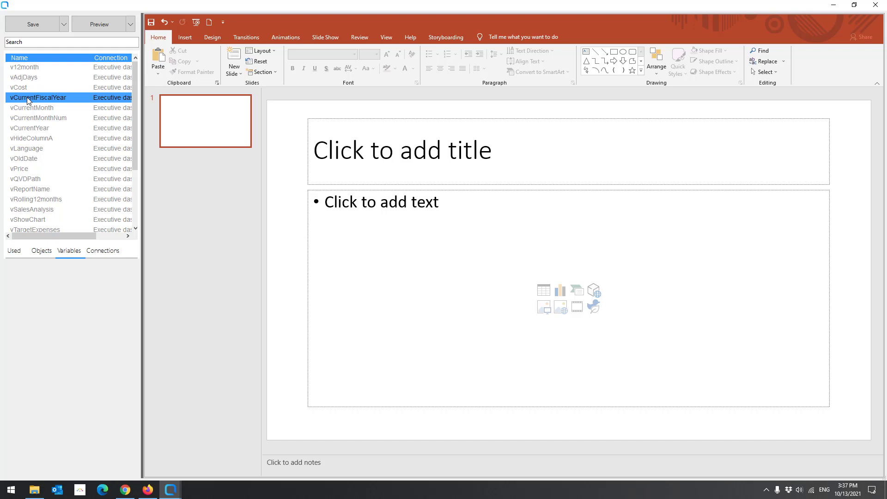
right_click(28, 100)
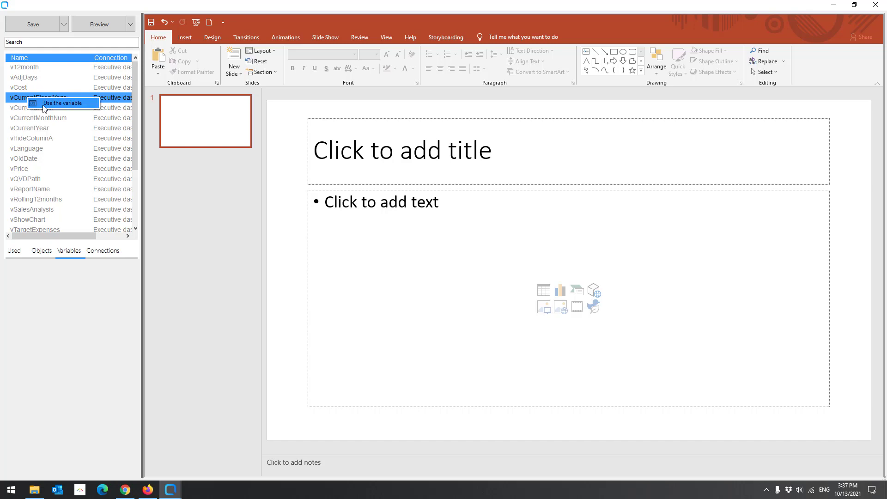
left_click(42, 103)
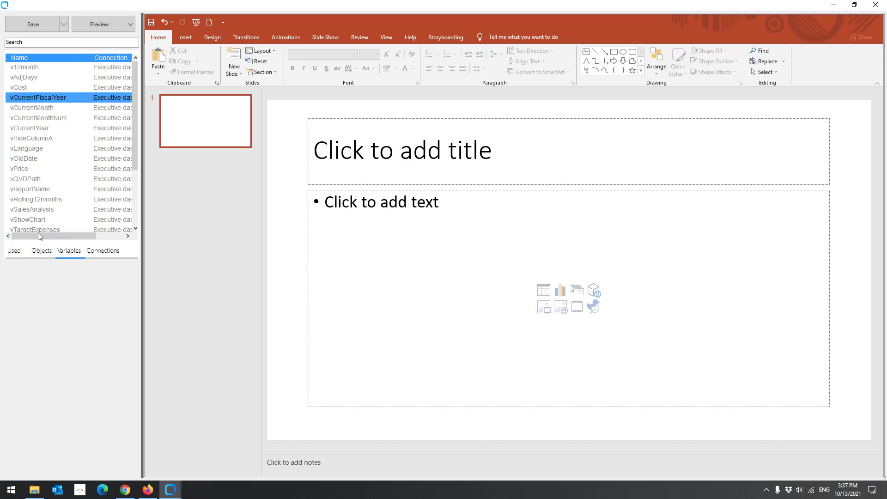
Review the KPI Dashboard, Sales Analysis and master items objects available to the template
left_click(38, 251)
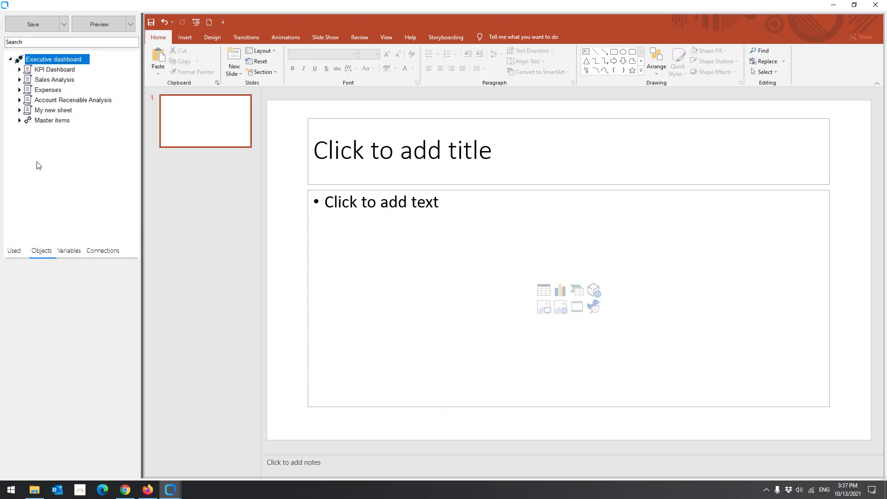
left_click(20, 70)
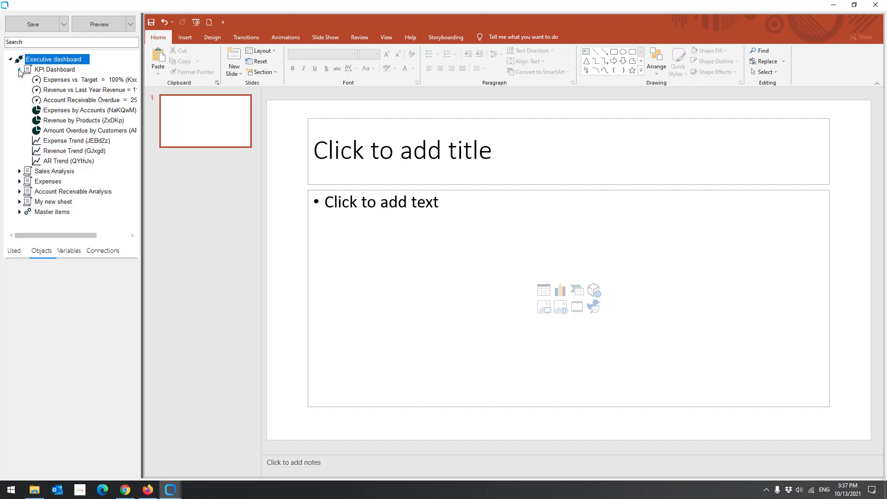
left_click(20, 69)
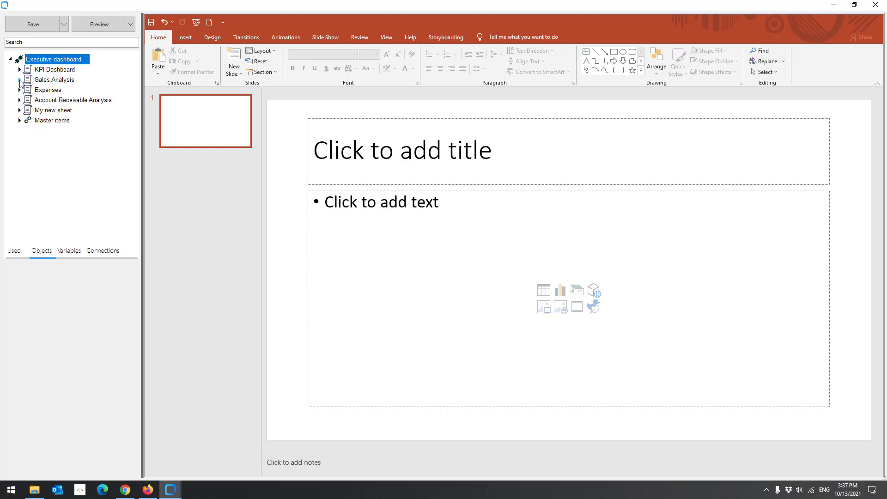
left_click(20, 80)
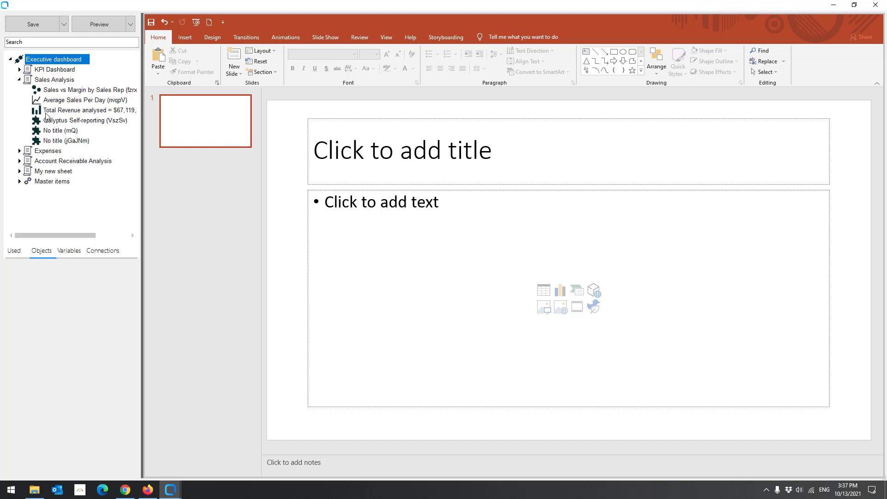
left_click(20, 80)
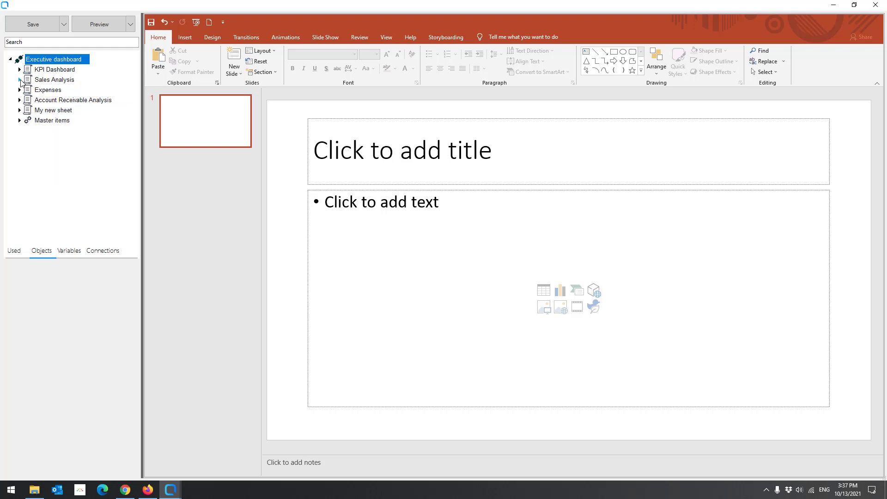
left_click(19, 121)
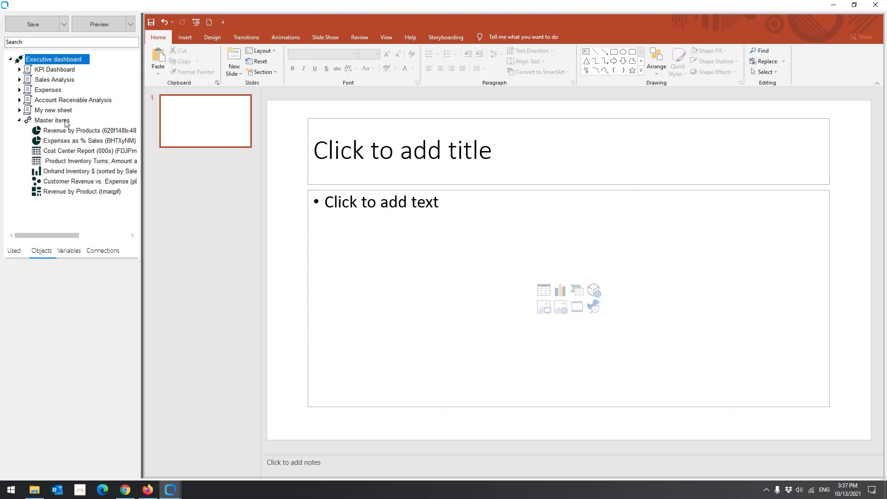
left_click(19, 121)
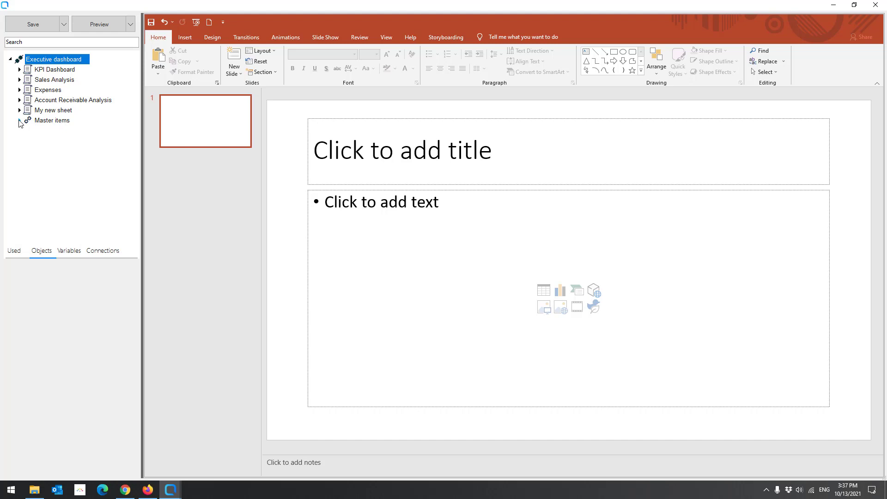
Use the KPI Dashboard sheet as an image and Revenue by Products as a table
right_click(56, 71)
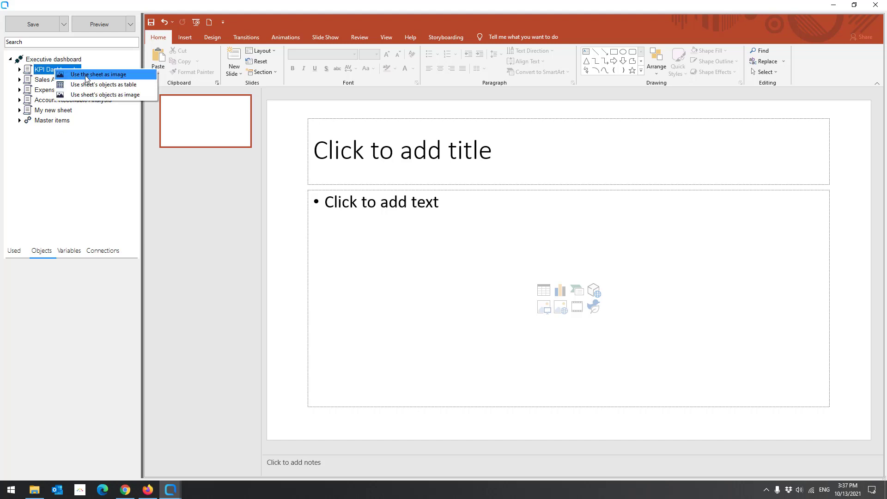
left_click(86, 75)
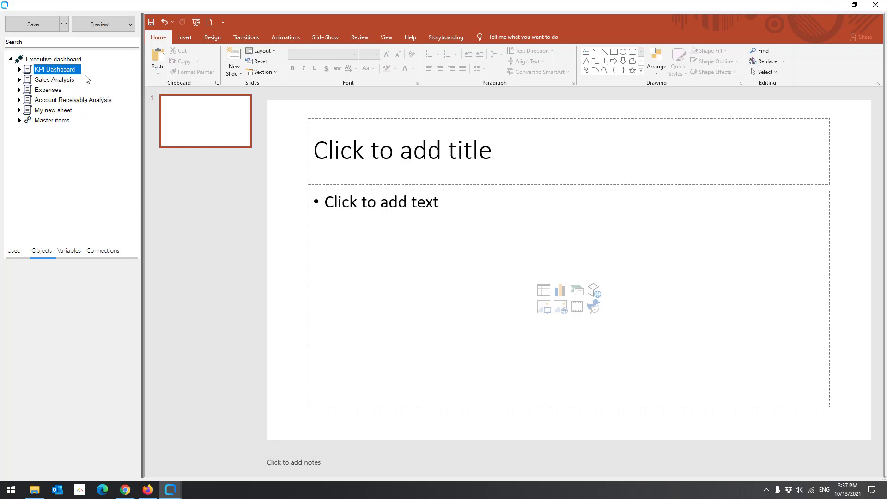
left_click(20, 70)
left_click(75, 121)
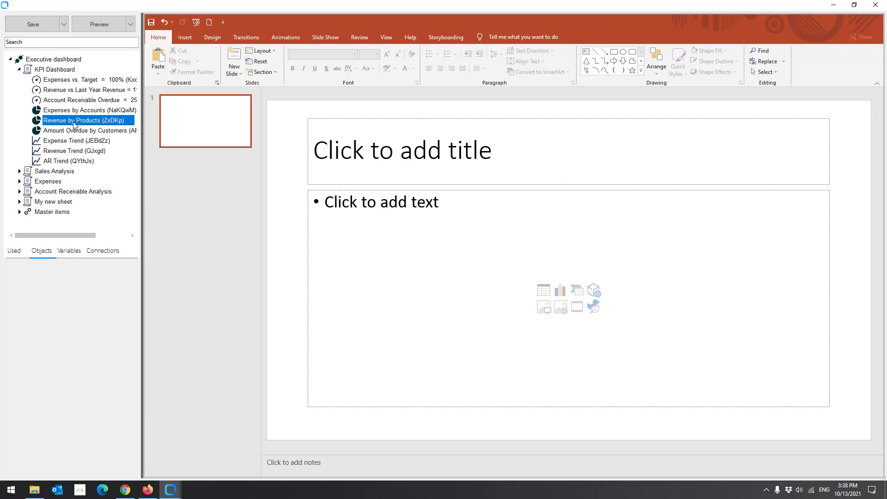
right_click(73, 122)
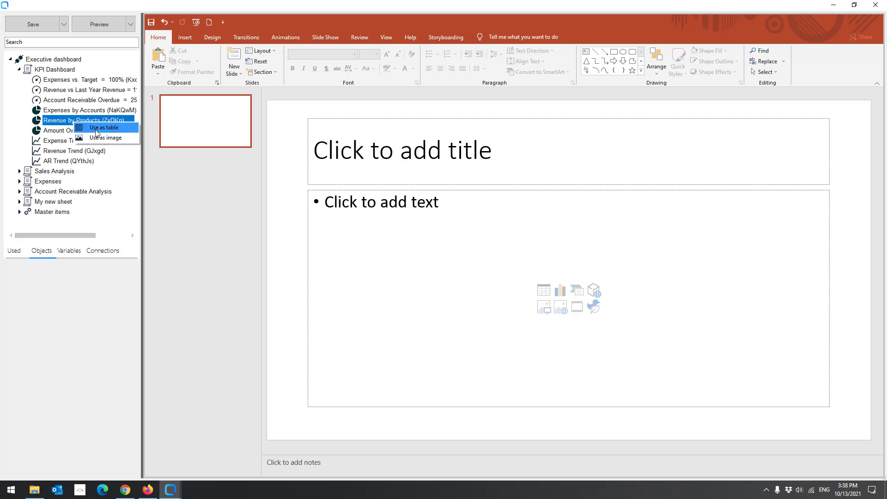
left_click(95, 131)
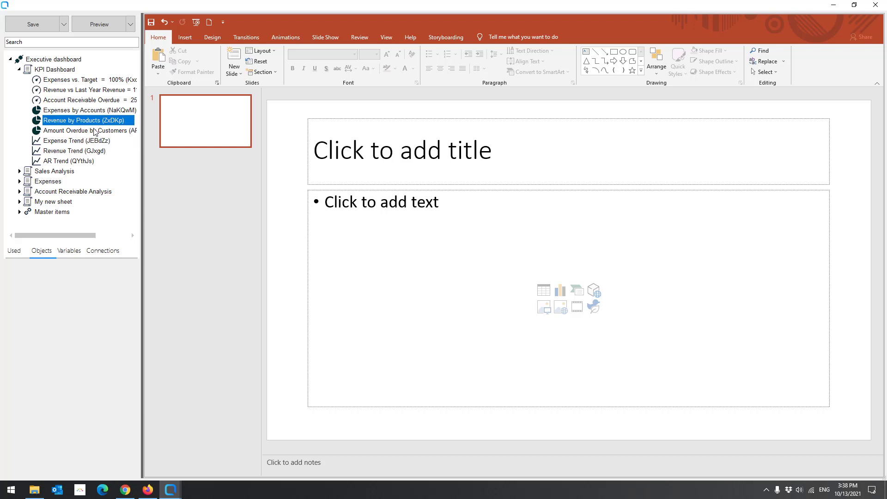
Use the Sales Analysis sheet's objects as images and review the used-objects list
left_click(19, 70)
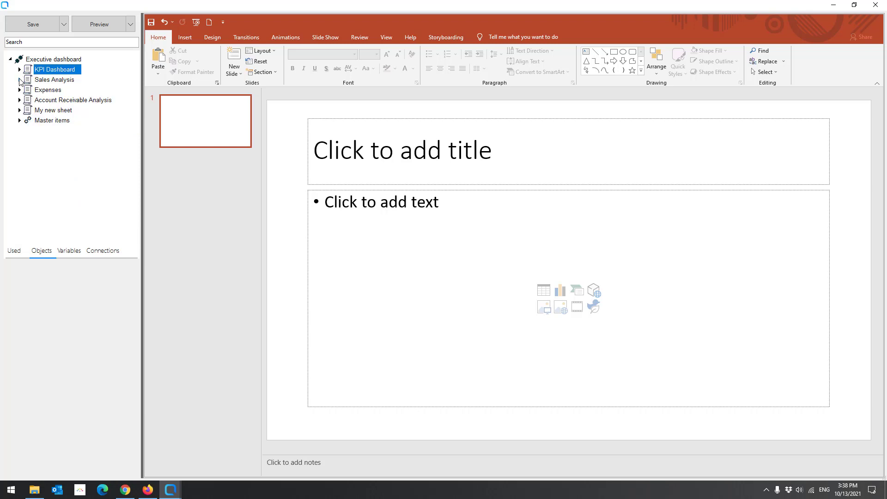
left_click(19, 80)
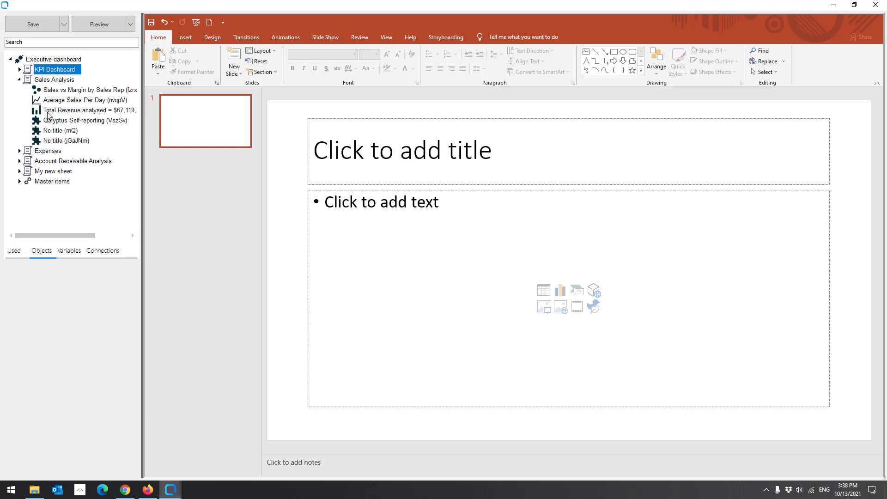
right_click(54, 81)
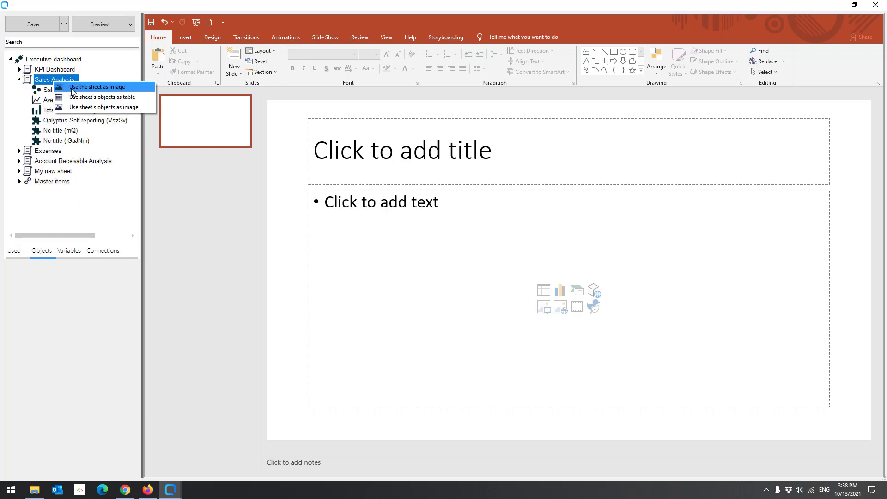
left_click(90, 108)
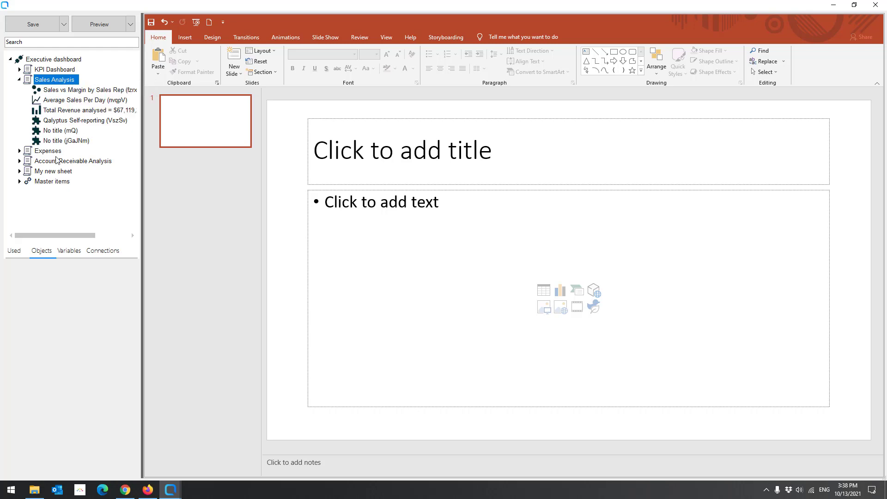
left_click(18, 254)
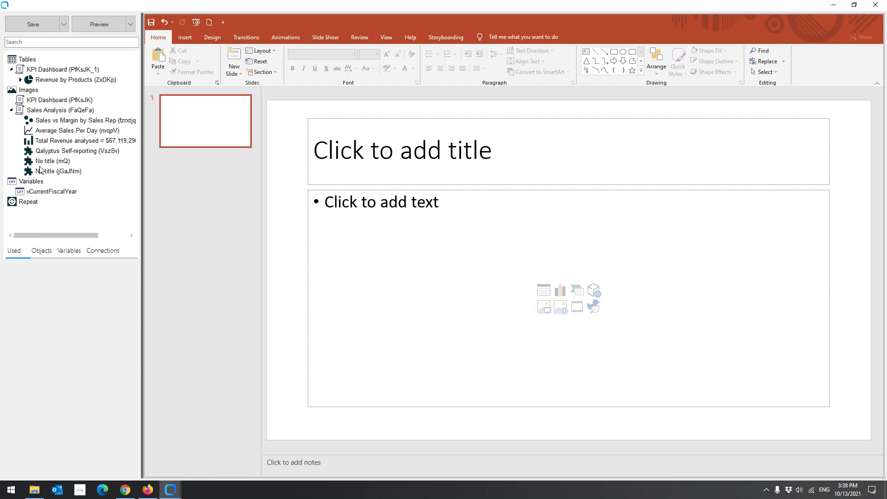
Clear slide 1's placeholders and place the KPI Dashboard image, enlarged across the slide
key("ctrl+a")
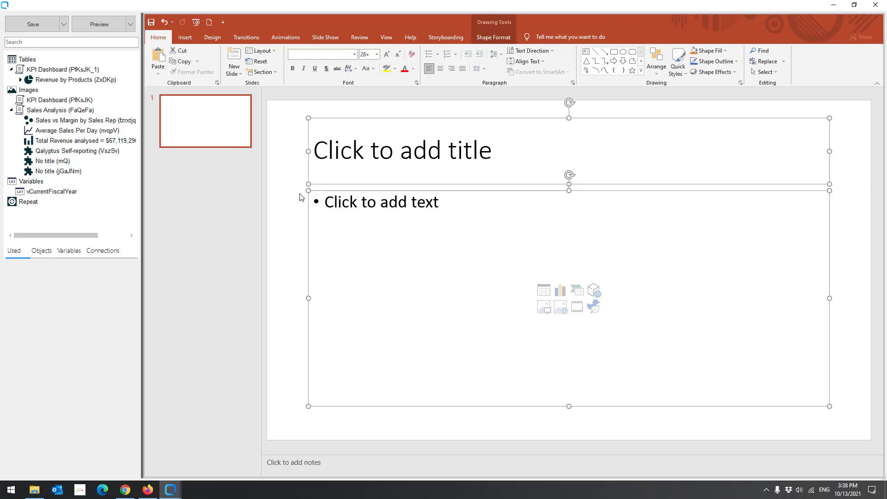
key("Delete")
left_click_drag(57, 101, 305, 132)
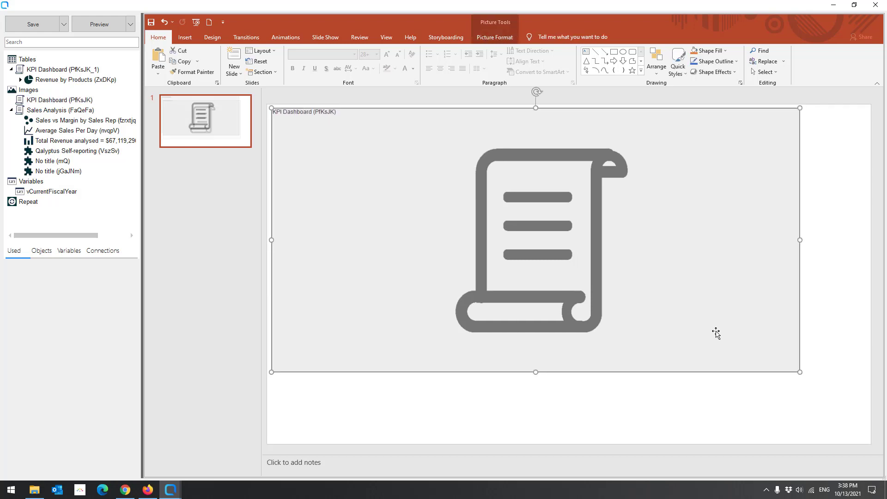
left_click_drag(800, 370, 849, 401)
left_click(416, 414)
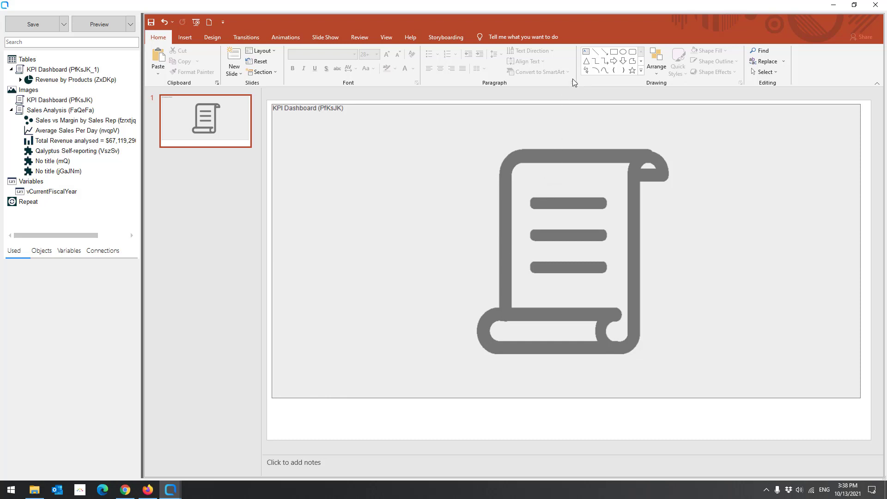
Add a 'Current year:' label with {{vCurrentFiscalYear}} beside it, then add slide 2
left_click(274, 415)
type("C")
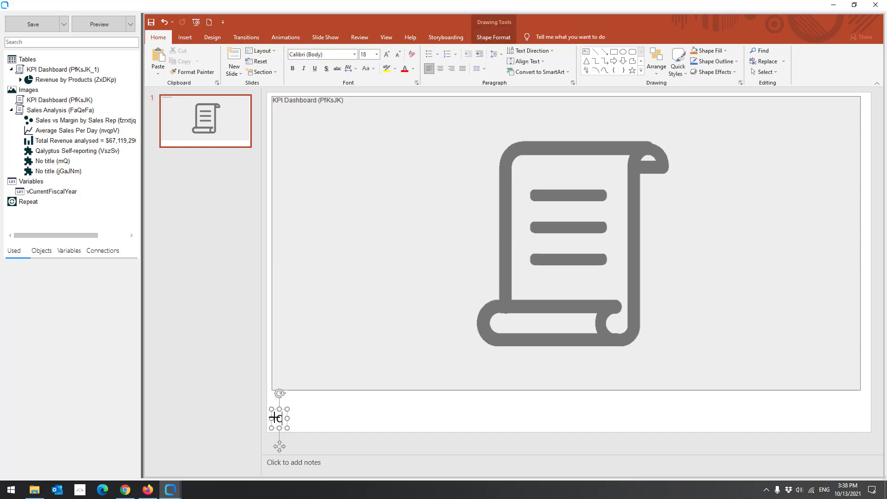
type("urrent year:")
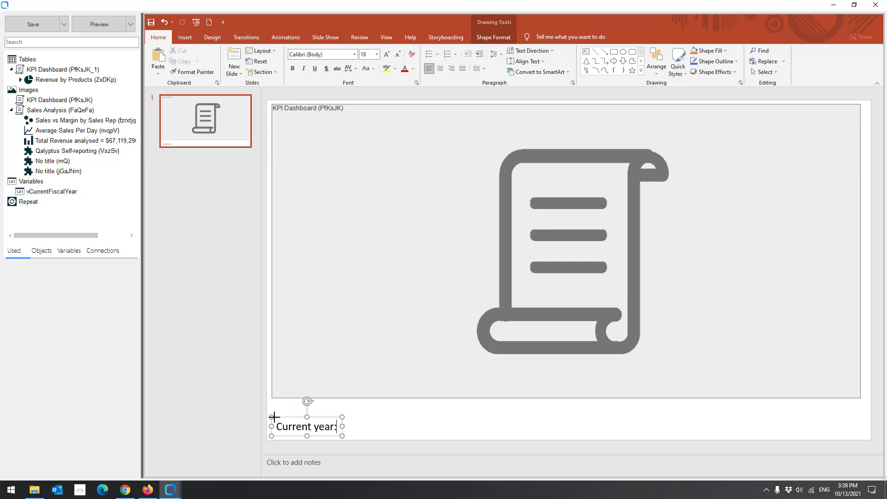
left_click(367, 424)
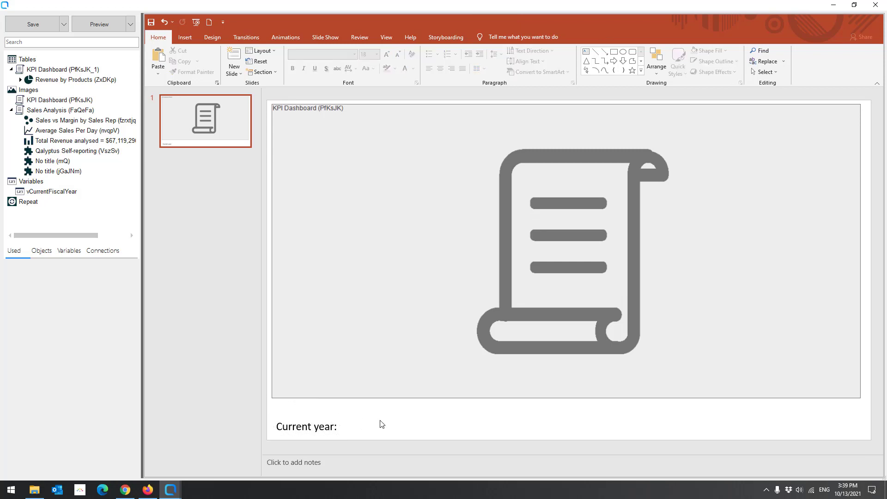
left_click(312, 426)
left_click_drag(319, 418, 318, 409)
left_click_drag(46, 194, 362, 410)
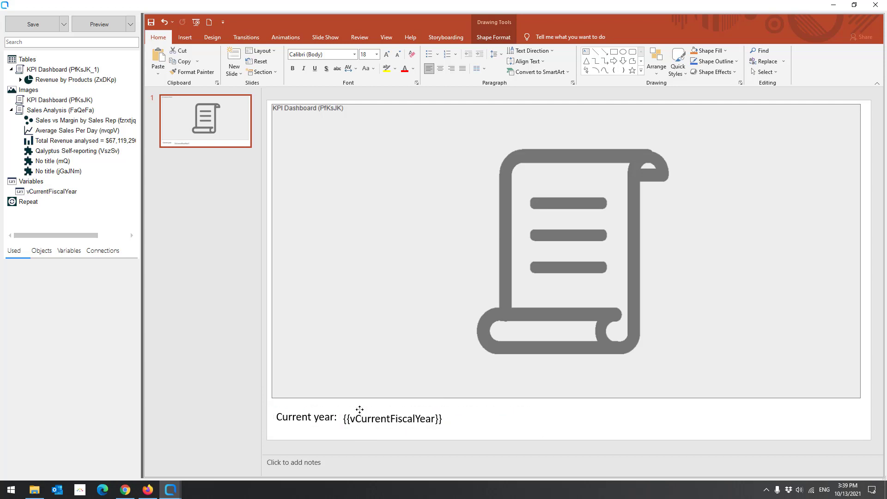
left_click(320, 426)
left_click(314, 436)
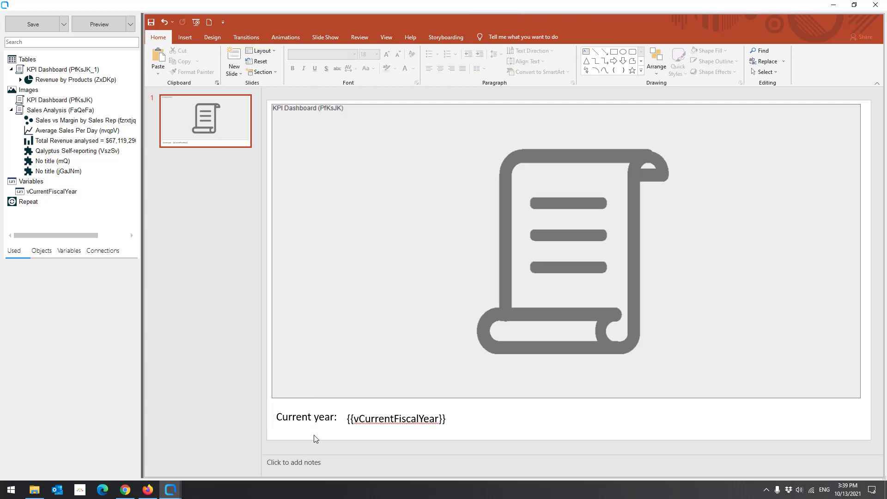
left_click(234, 59)
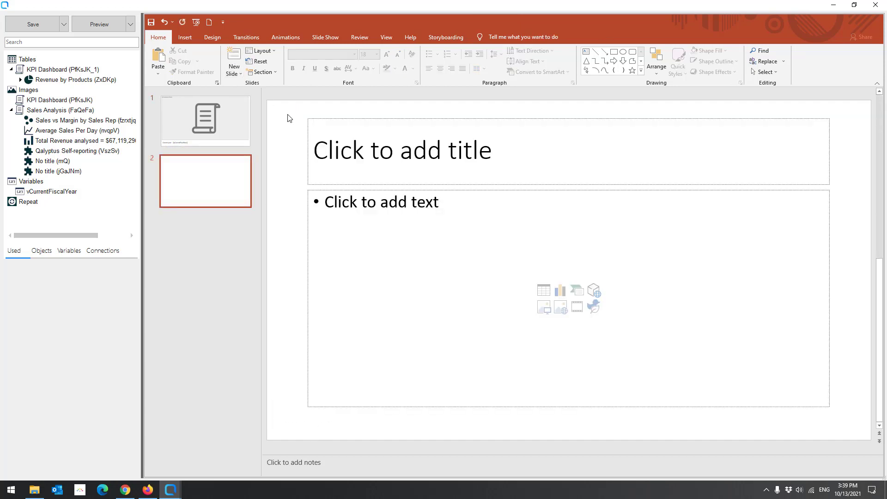
Clear slide 2 and place the Total Revenue analysed, Sales vs Margin and Average Sales Per Day charts
key("ctrl+a")
key("Delete")
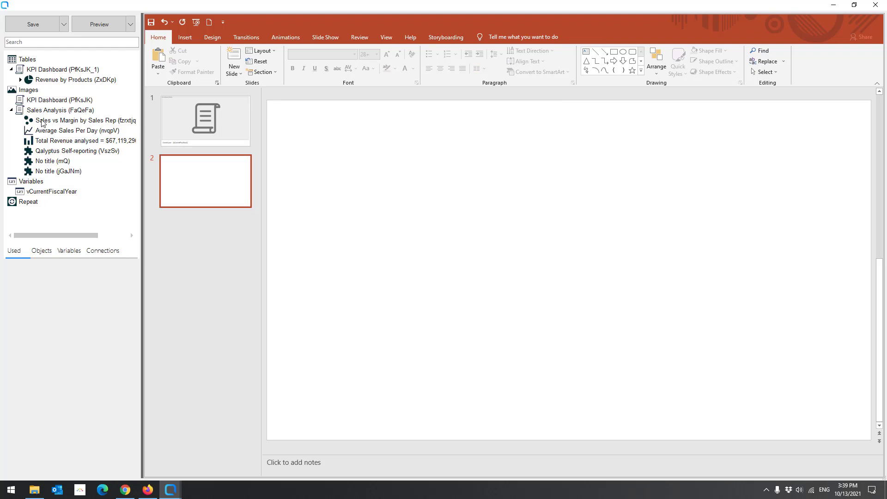
left_click_drag(41, 142, 289, 126)
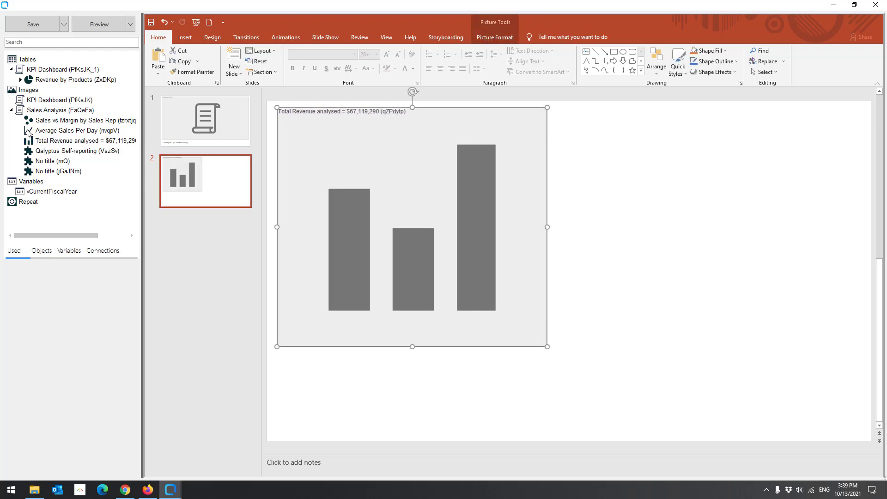
left_click(43, 121)
left_click_drag(43, 121, 619, 152)
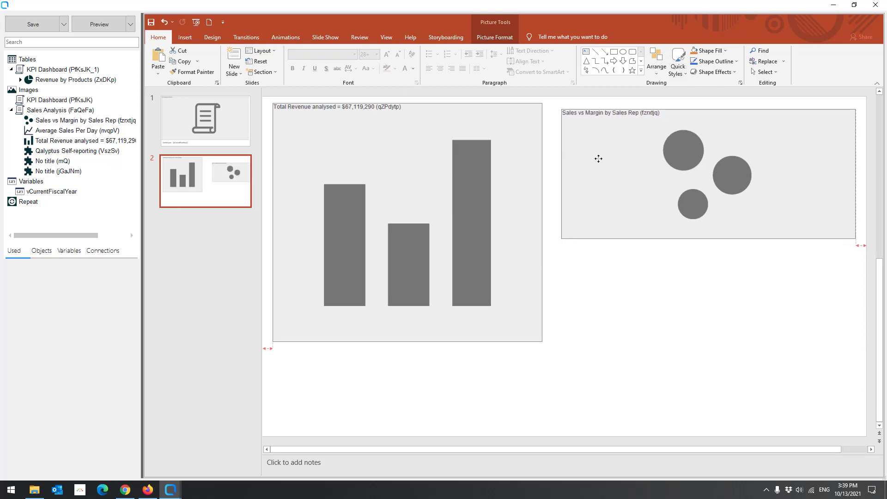
left_click(46, 132)
left_click_drag(47, 134, 592, 280)
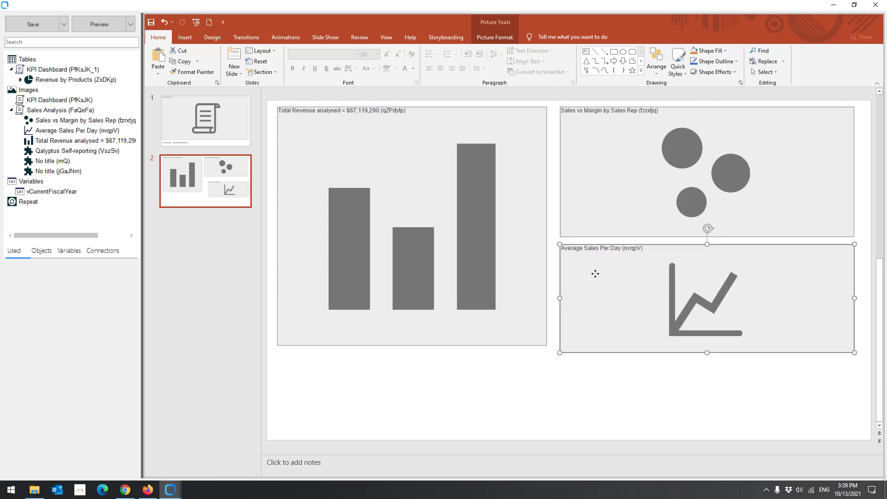
Make the Total Revenue bar chart taller and add slide 3
left_click(414, 341)
left_click_drag(413, 347, 410, 352)
left_click(402, 378)
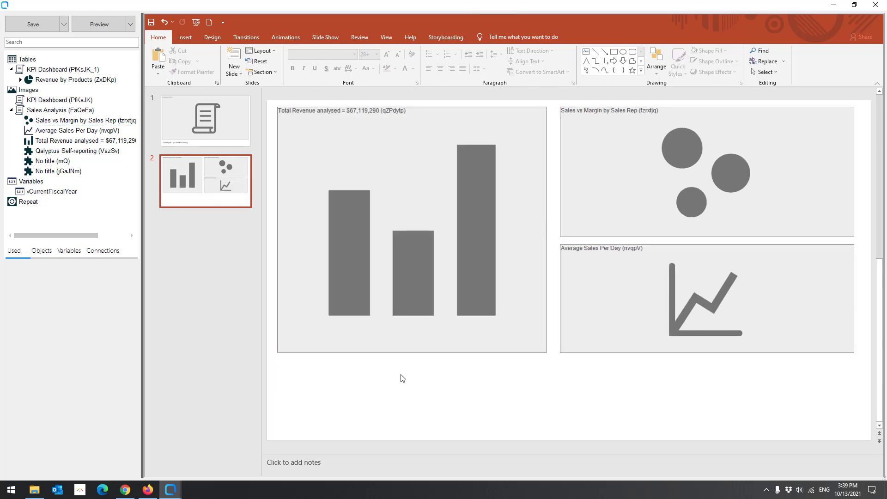
left_click(229, 57)
Clear slide 3 and add a table of Product Sub Group and Revenue from Revenue by Products
key("ctrl+a")
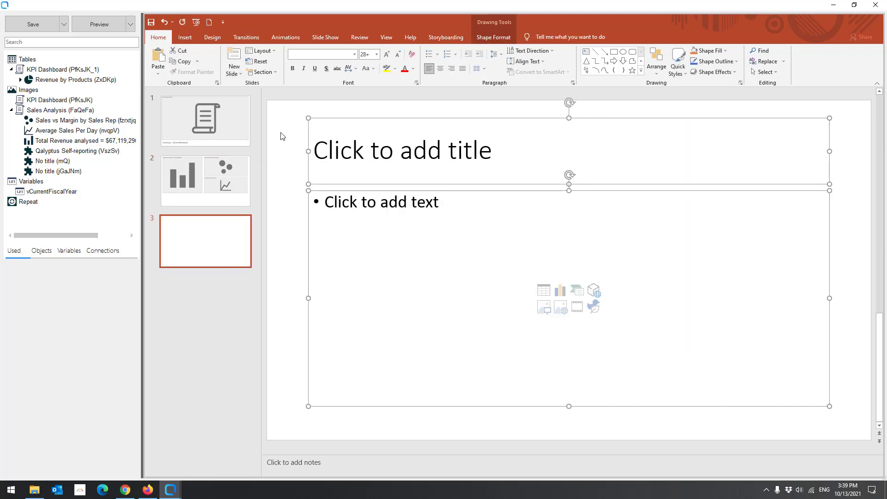
key("Delete")
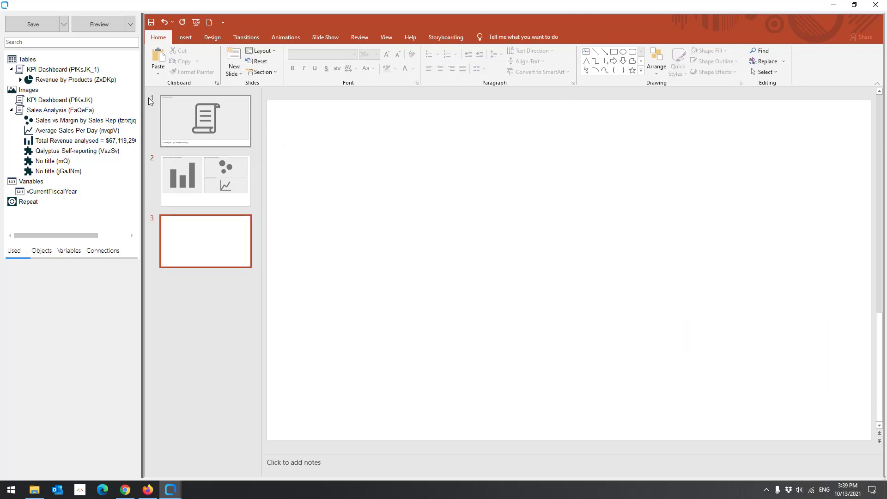
left_click(21, 80)
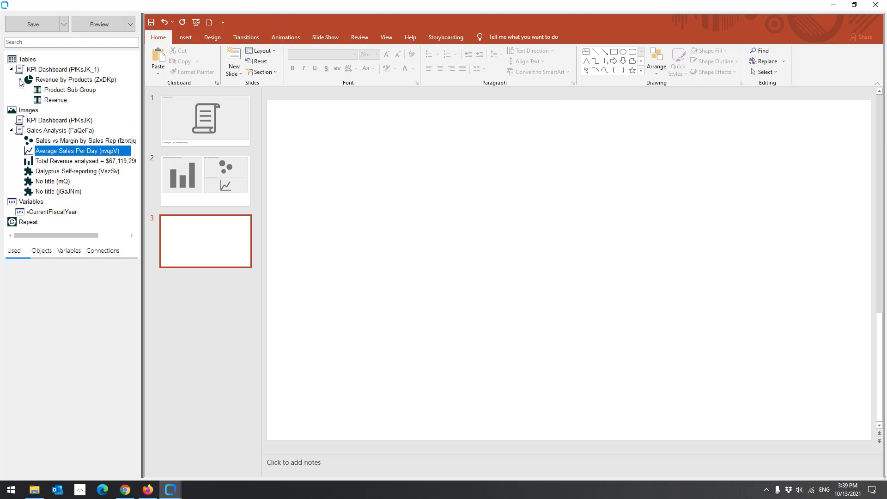
left_click(51, 92)
left_click(53, 99, "ctrl")
left_click_drag(53, 98, 280, 110)
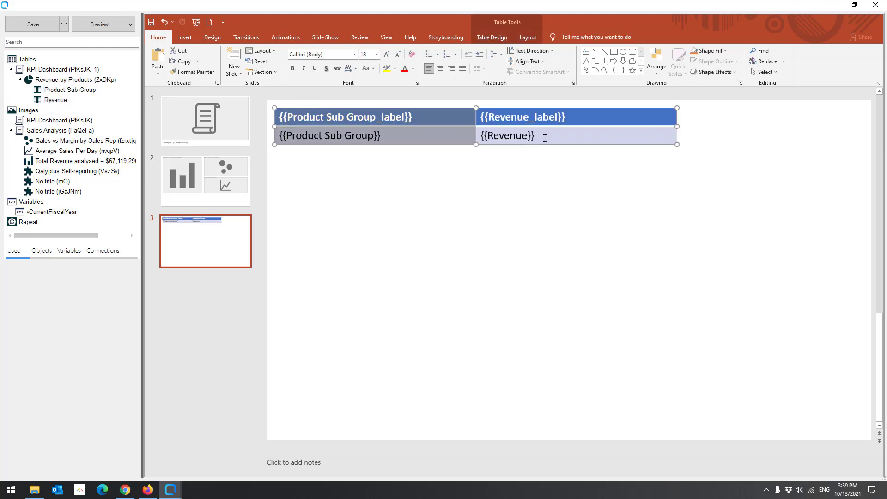
left_click(515, 159)
Nudge the table up-left, right-align the {{Revenue}} value and center the header row
left_click(460, 109)
left_click_drag(460, 111, 458, 108)
left_click(502, 159)
left_click(534, 133)
left_click_drag(534, 133, 409, 116)
left_click(539, 117)
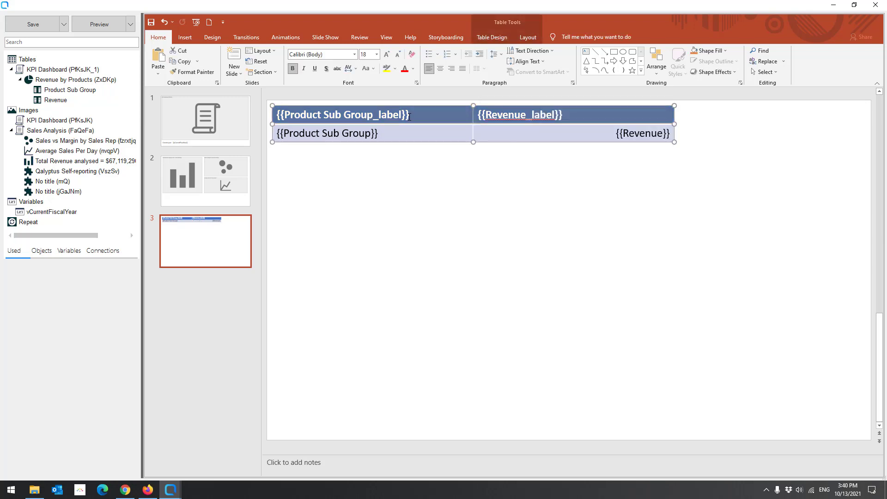
left_click(440, 69)
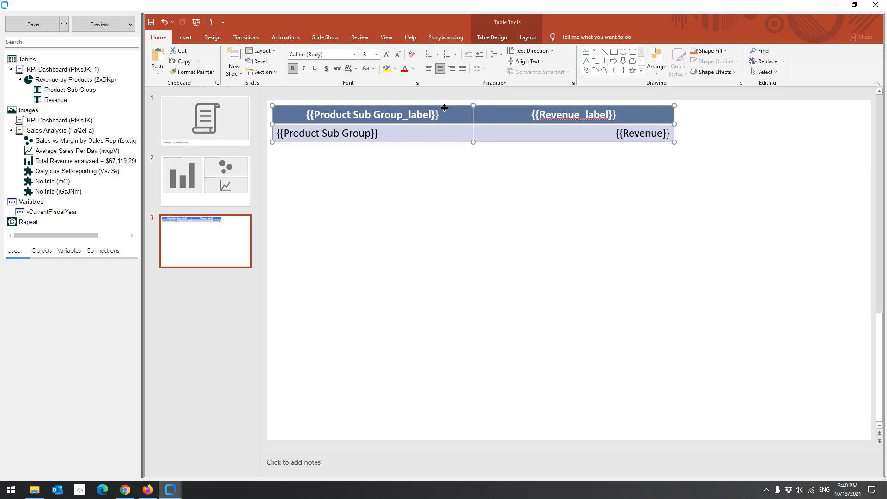
left_click(460, 107)
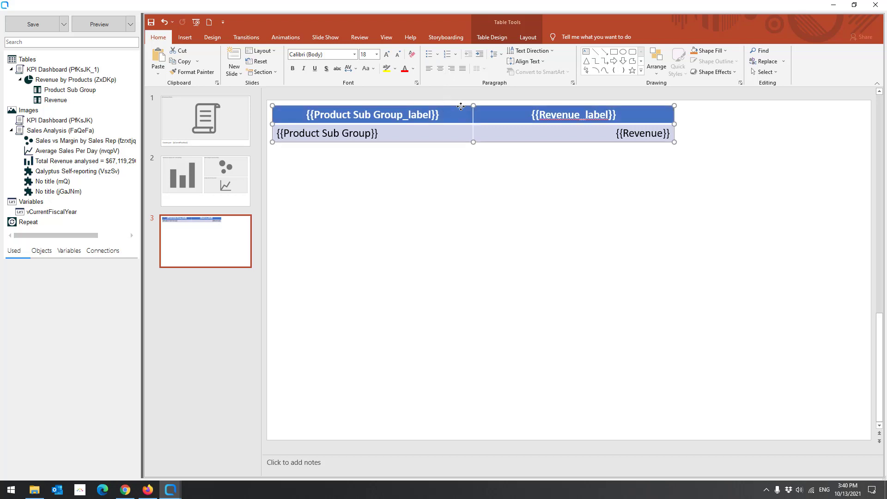
Apply the blue Medium table style and generate a preview of the template
left_click(491, 38)
left_click(494, 71)
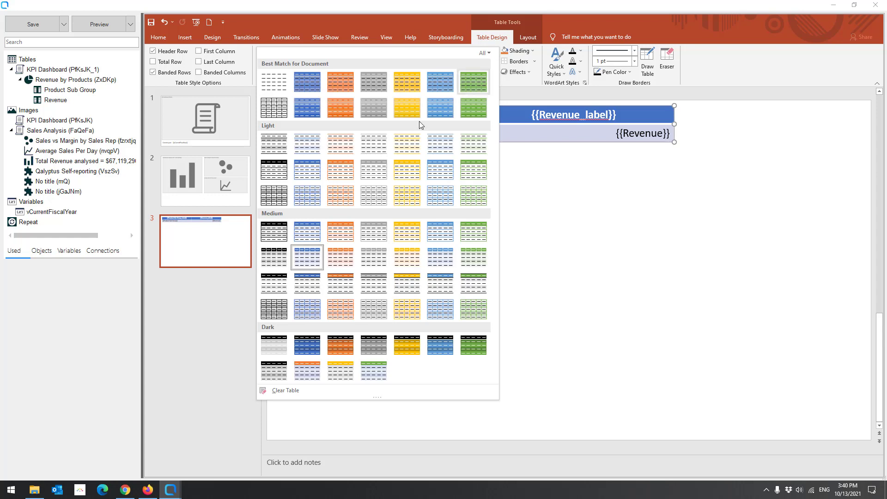
left_click(303, 231)
left_click(347, 179)
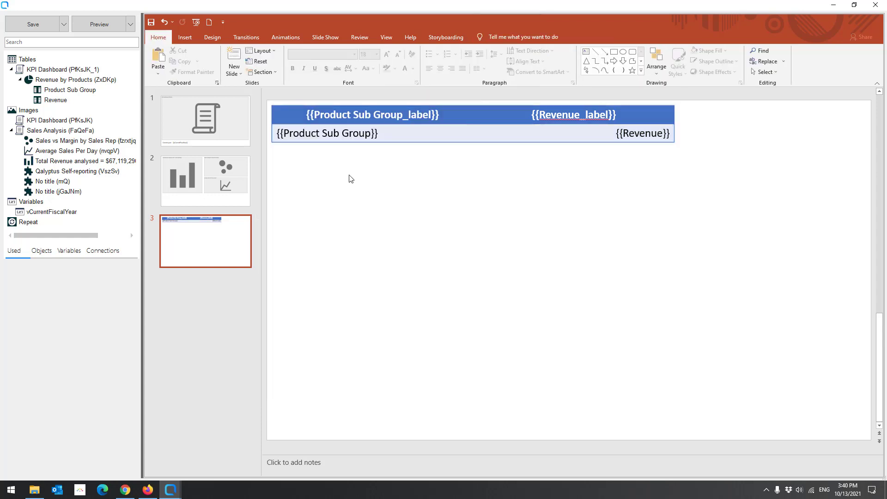
left_click(112, 26)
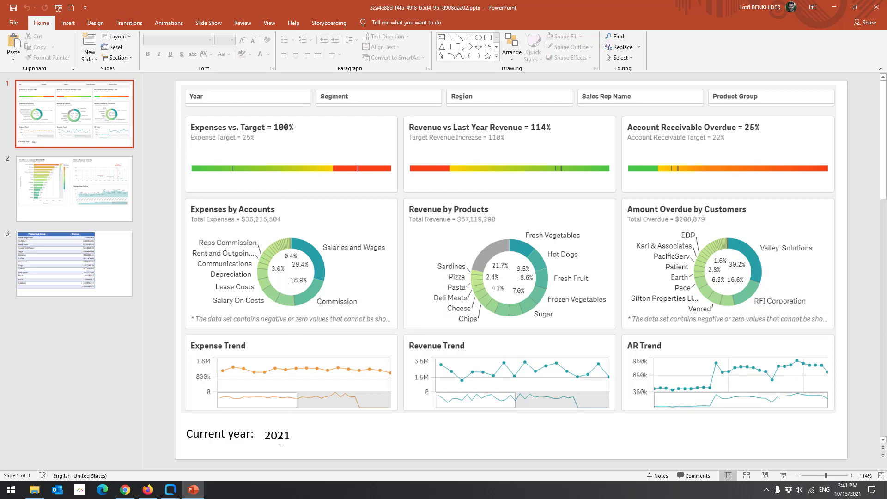
Check the preview's slides 2, 3 and 1 with live data, then close the PowerPoint preview
left_click(92, 194)
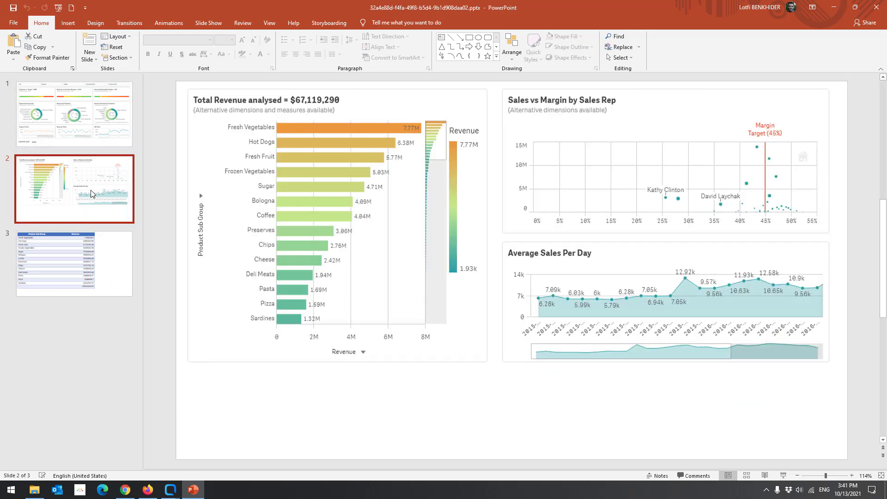
left_click(99, 245)
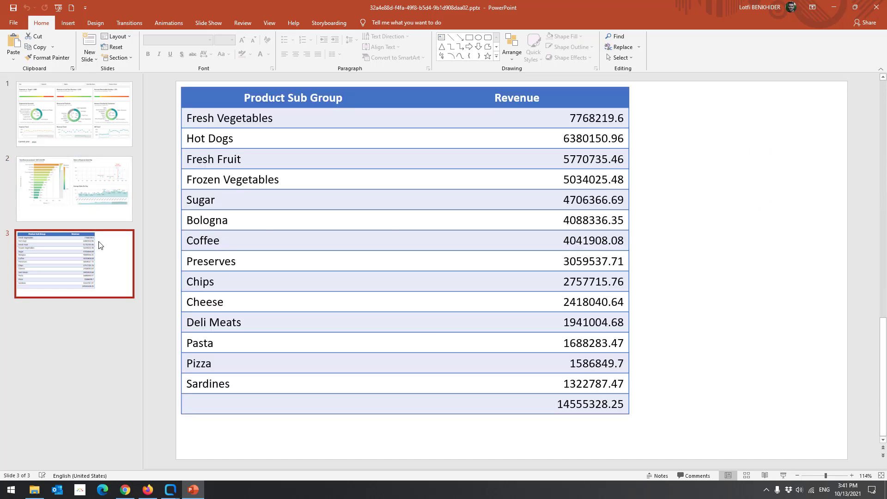
left_click(98, 205)
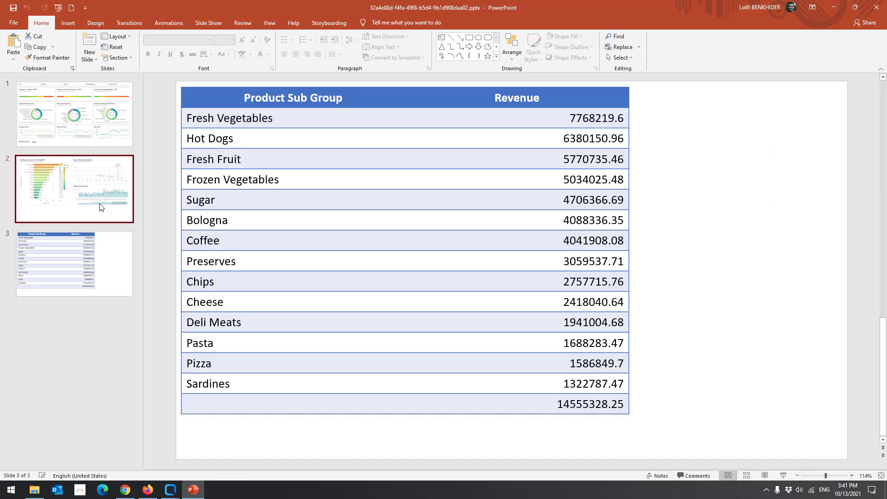
left_click(100, 114)
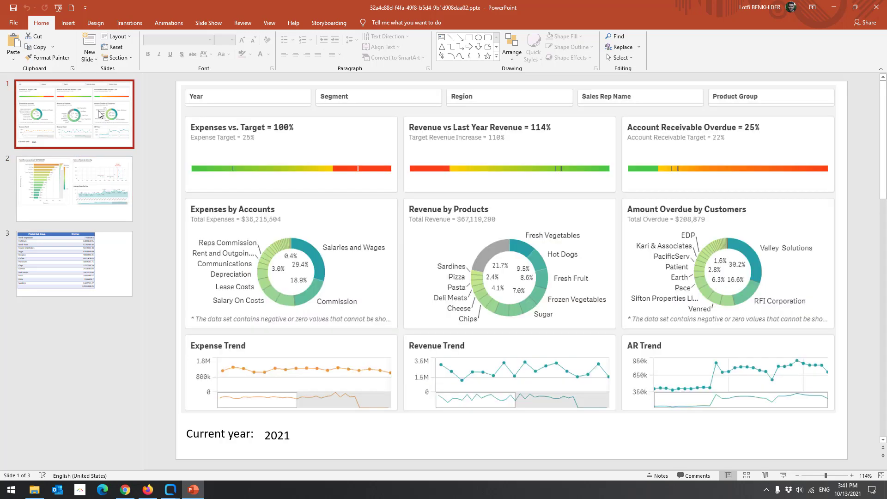
left_click(875, 8)
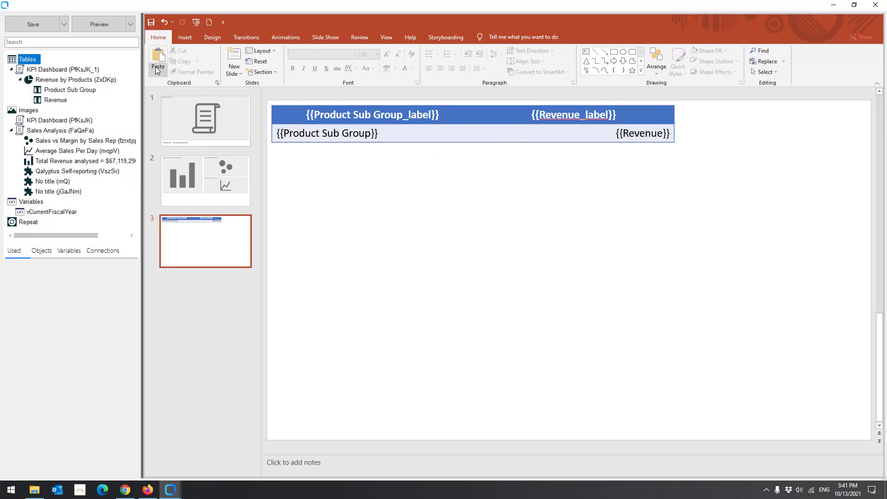
Save the template, placing the cursor after 'PowerPointTemplate' in the file name
left_click(32, 27)
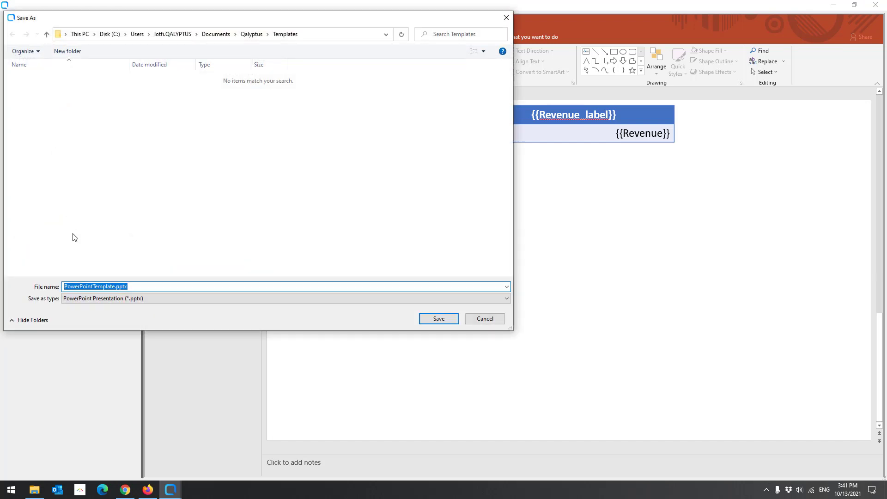
left_click(113, 287)
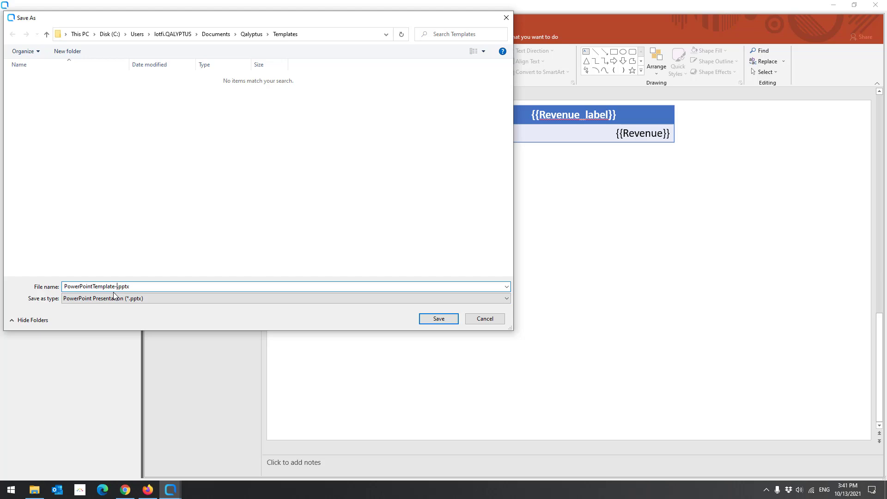
Save the file as PowerPointTemplate-Sales.pptx and register it as a template named Sales
type("-Sales")
key("Return")
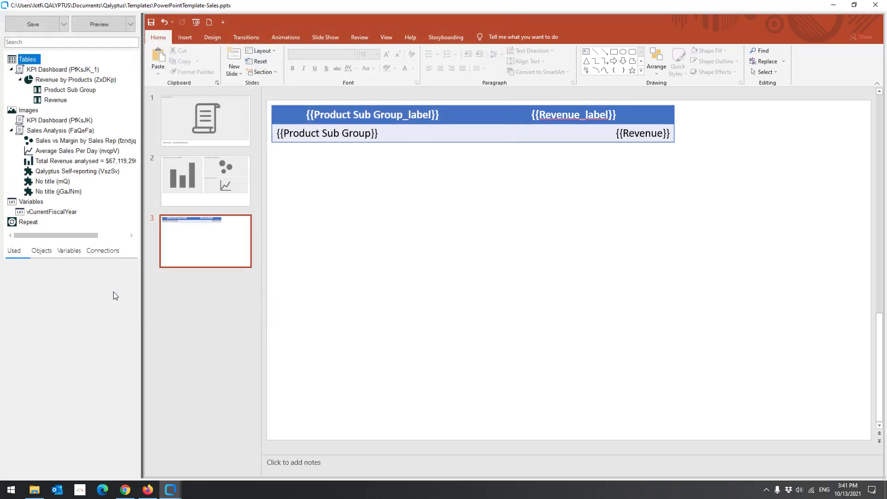
left_click(876, 5)
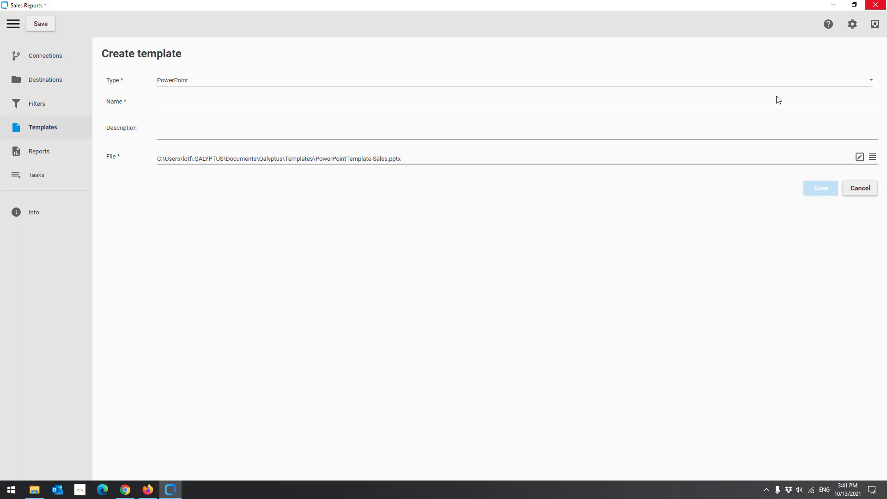
left_click(309, 102)
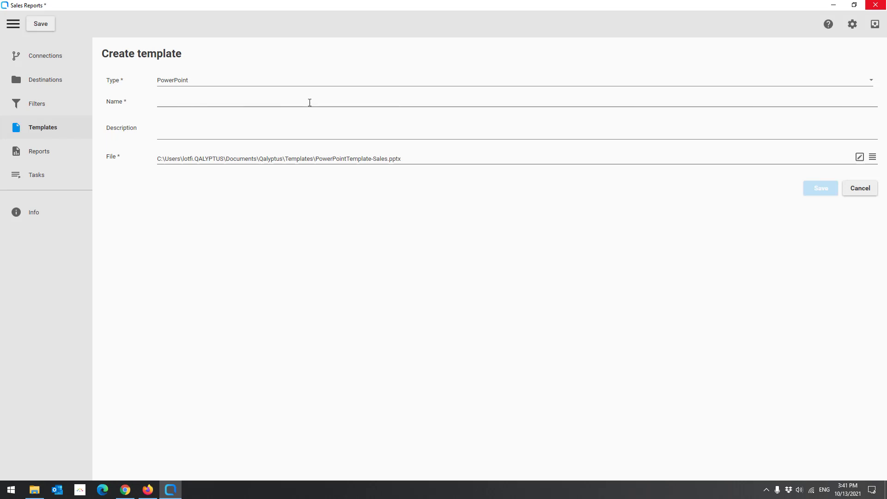
type("Sales")
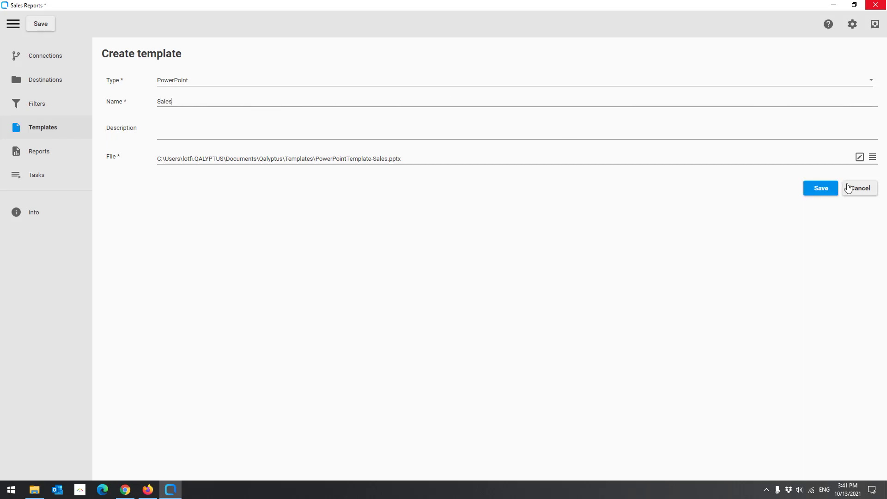
left_click(832, 192)
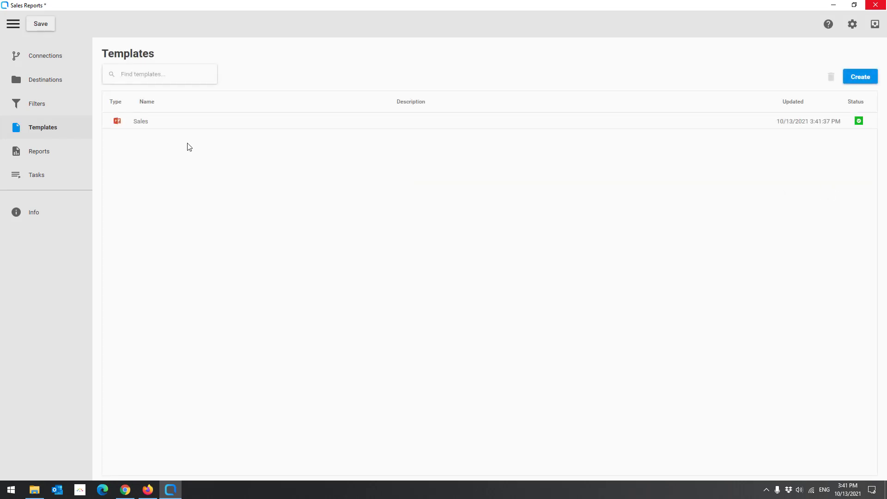
Save the project and create a Sales KPIs report using the Sales template
left_click(40, 27)
left_click(39, 148)
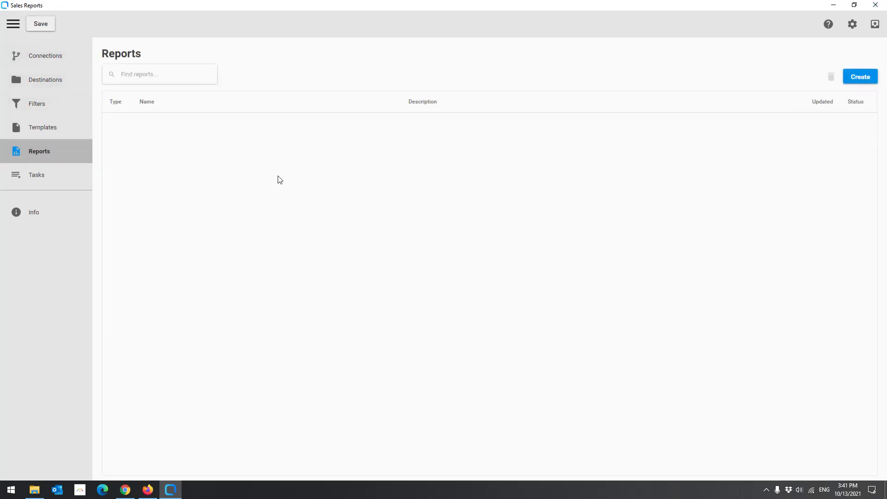
left_click(851, 77)
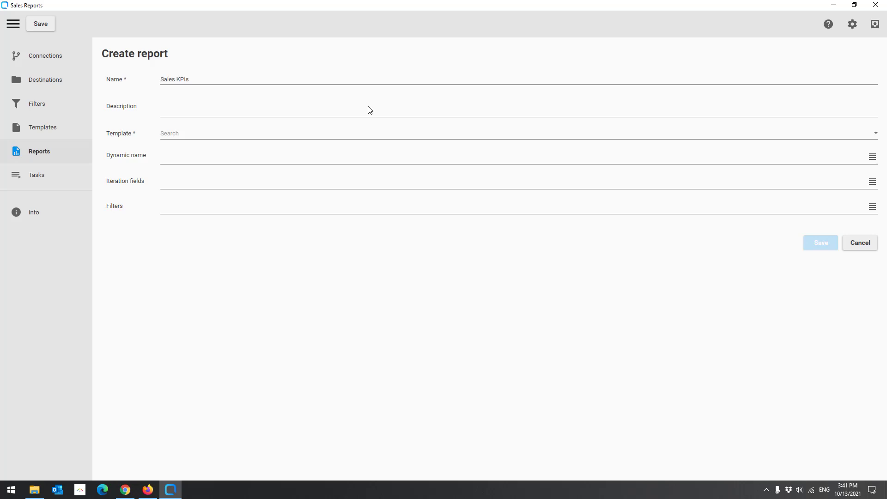
left_click(192, 135)
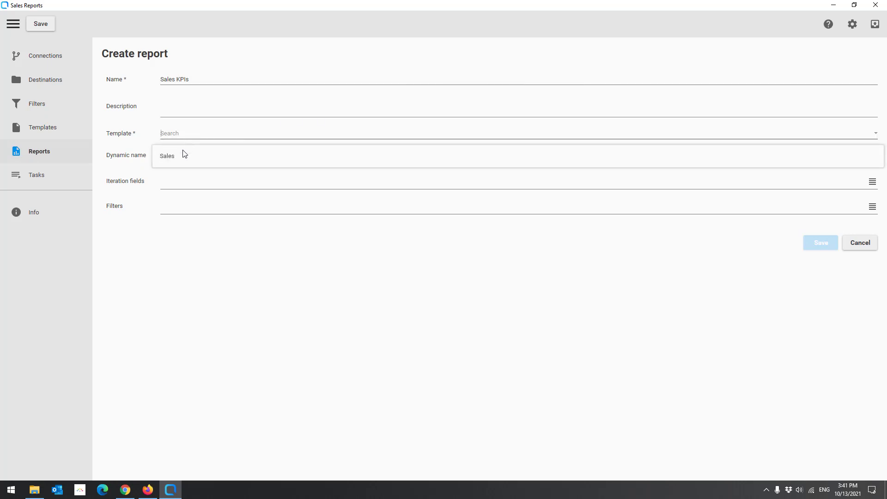
left_click(182, 155)
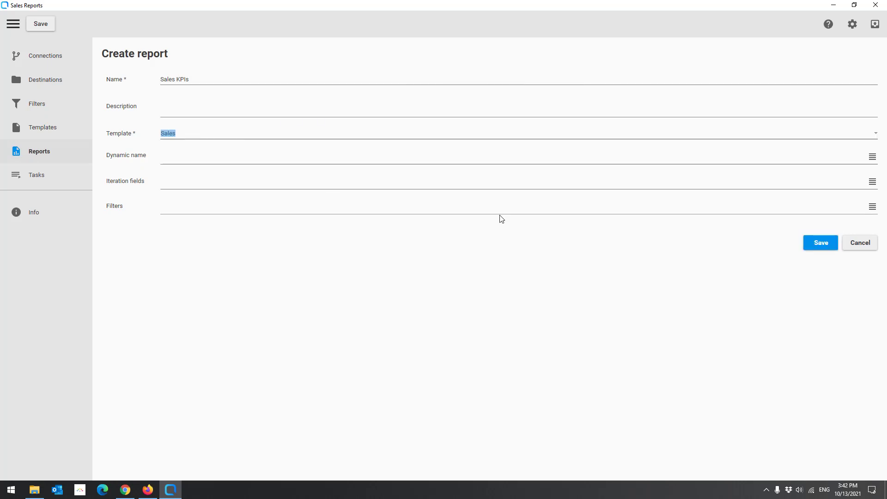
left_click(819, 246)
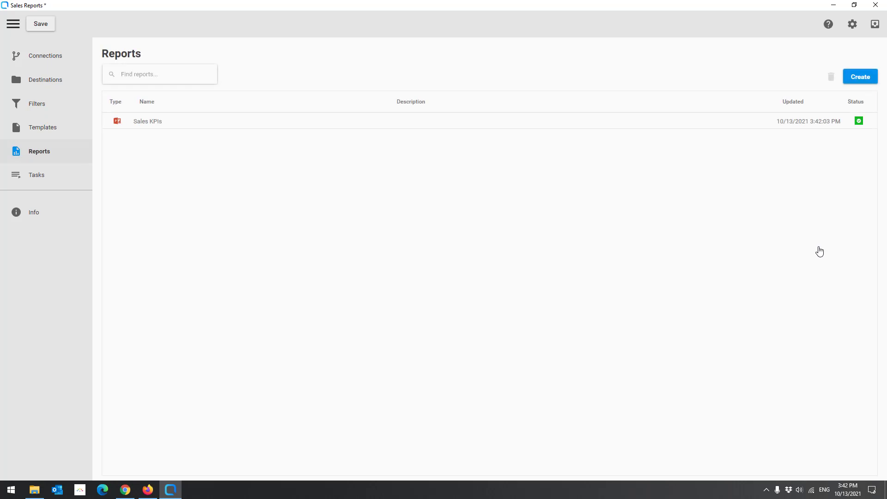
Duplicate the Sales KPIs report and rename the copy to 'Sales KPIs - region'
left_click(188, 122)
right_click(188, 122)
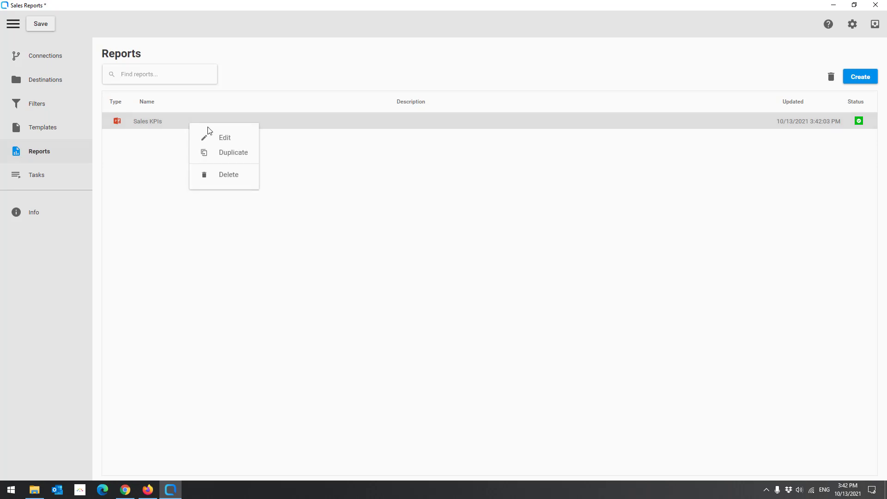
left_click(219, 153)
double_click(177, 140)
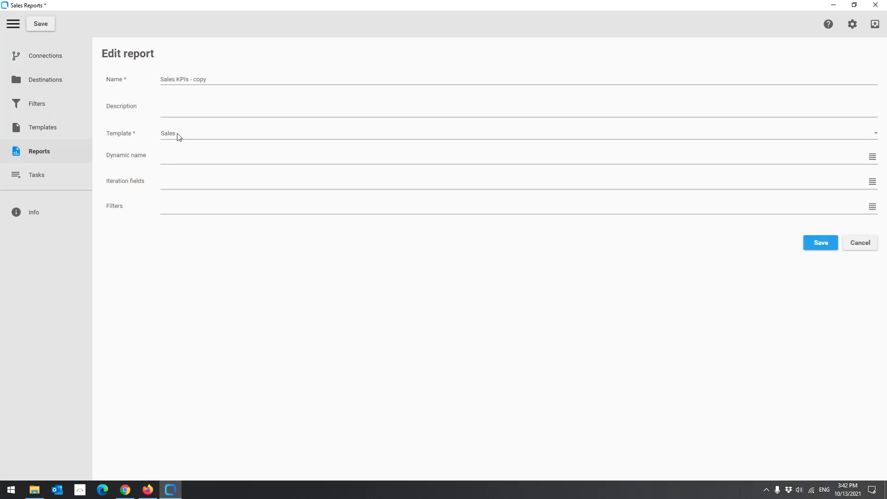
double_click(198, 79)
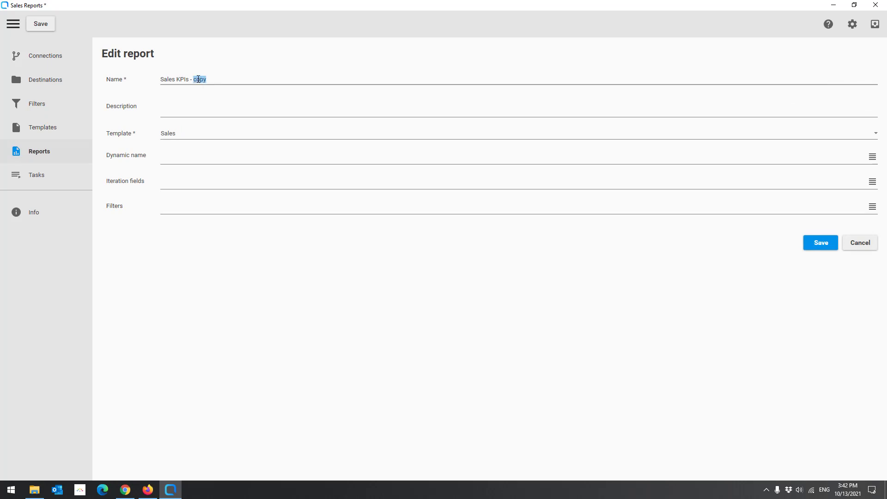
type("region")
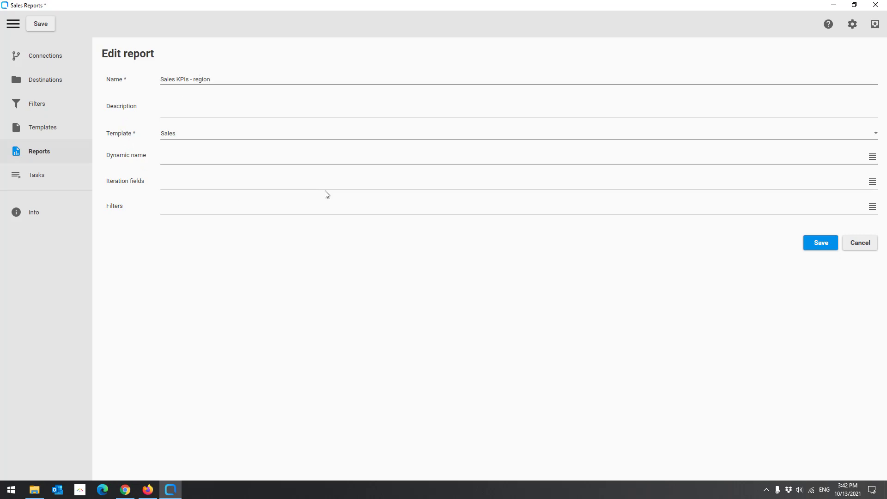
Set Region from the Executive dashboard connection as the report's iteration field
left_click(872, 182)
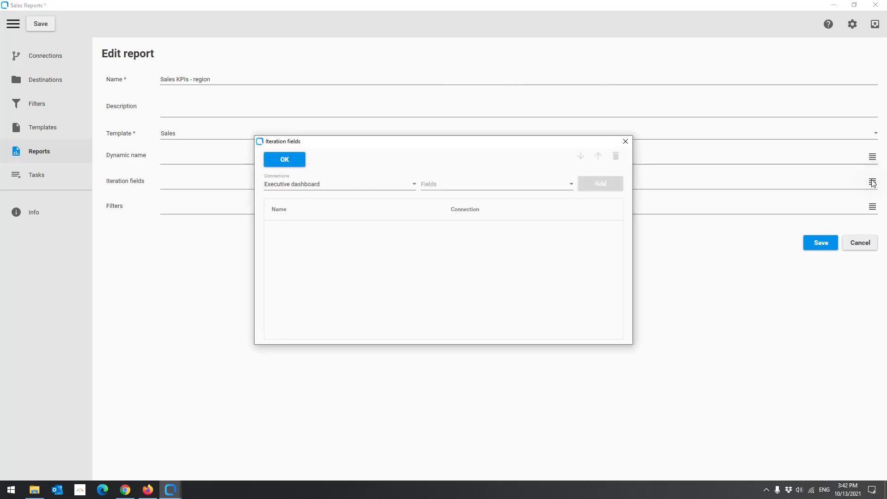
left_click(473, 185)
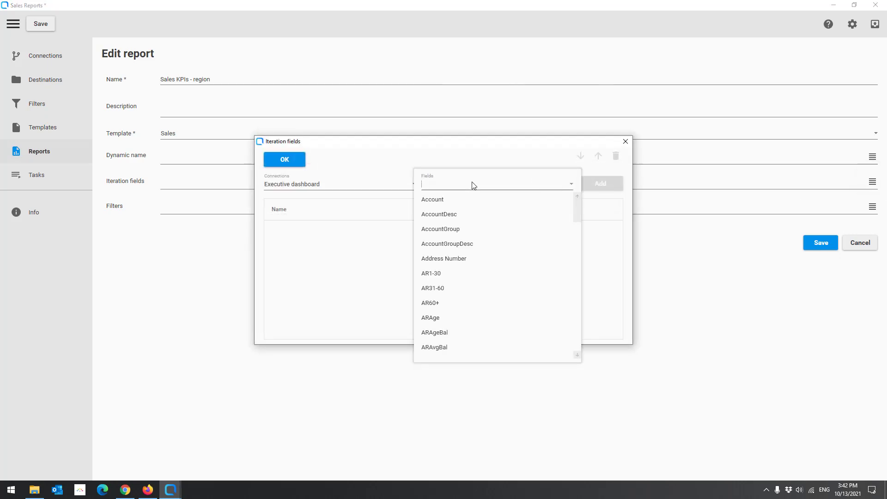
type("Region")
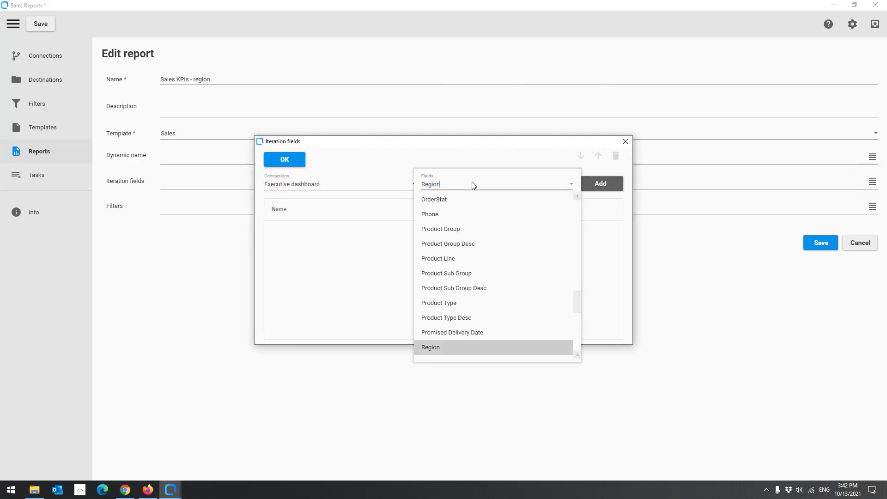
left_click(455, 345)
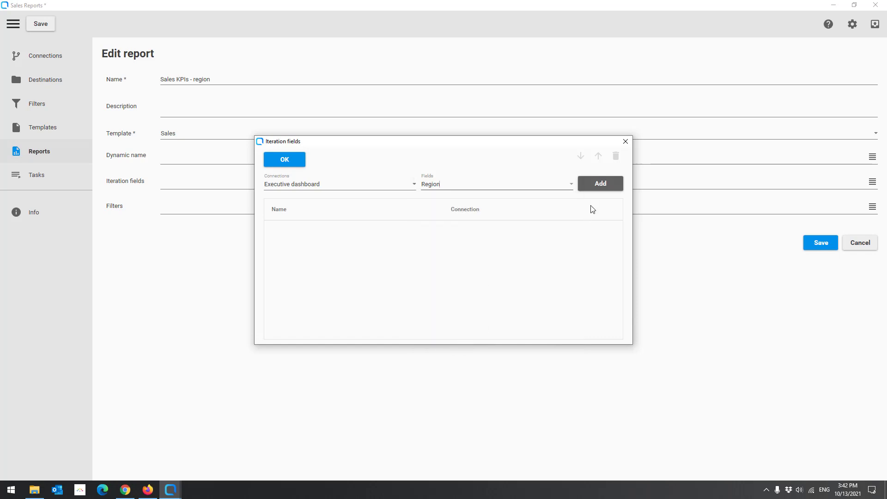
left_click(600, 186)
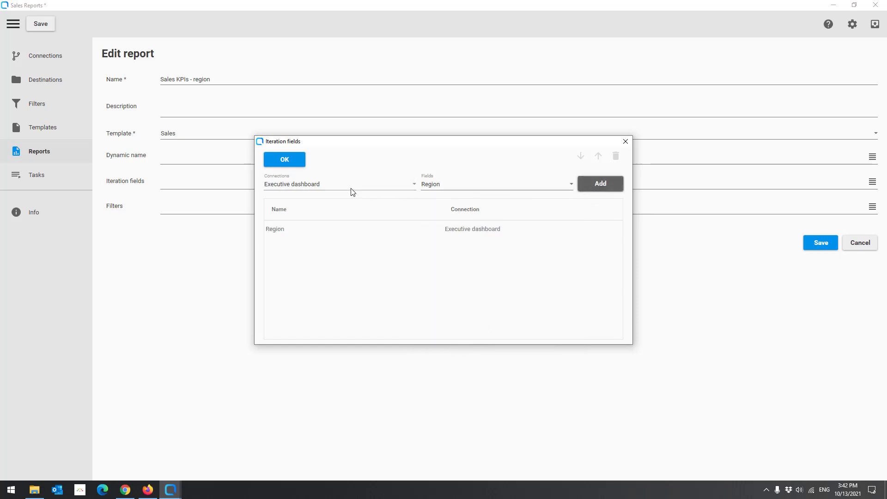
left_click(285, 160)
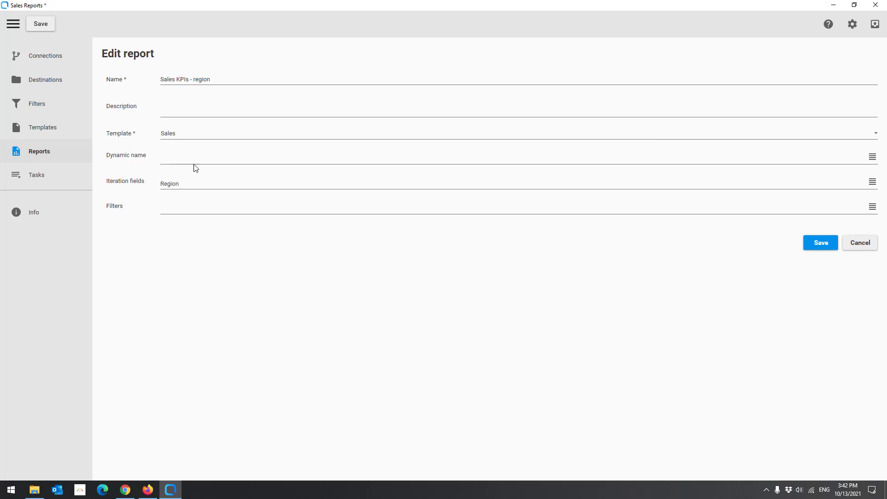
Build the dynamic name from Report name plus the Region iteration field, then save the report
left_click(873, 158)
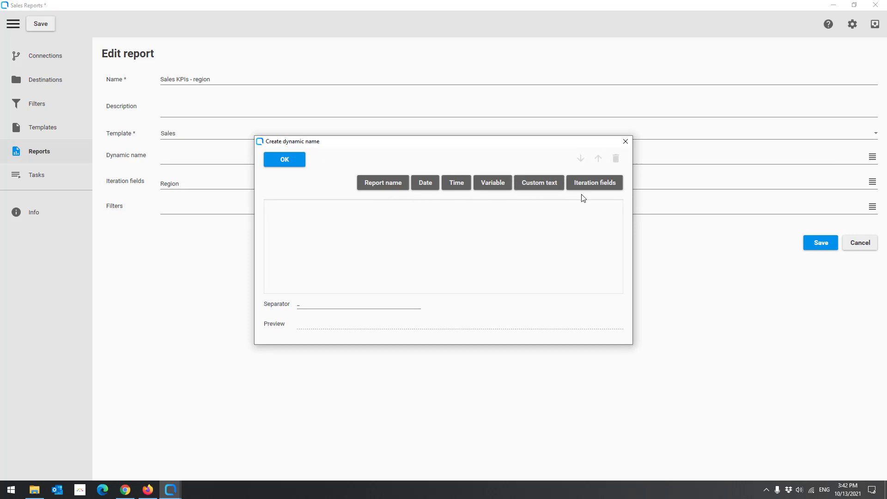
left_click(374, 189)
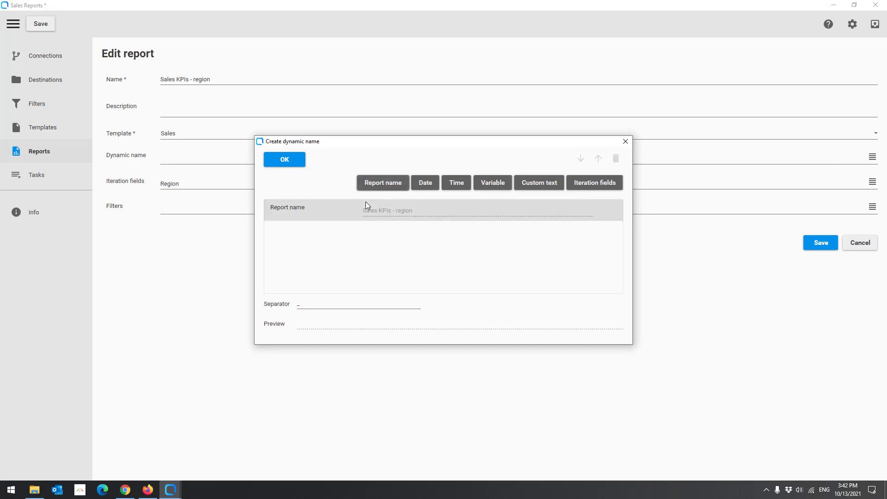
left_click(593, 187)
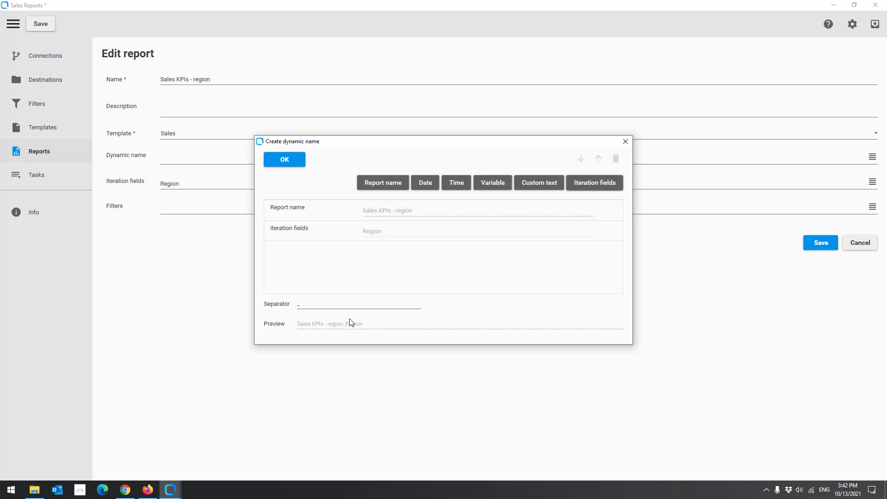
left_click(295, 162)
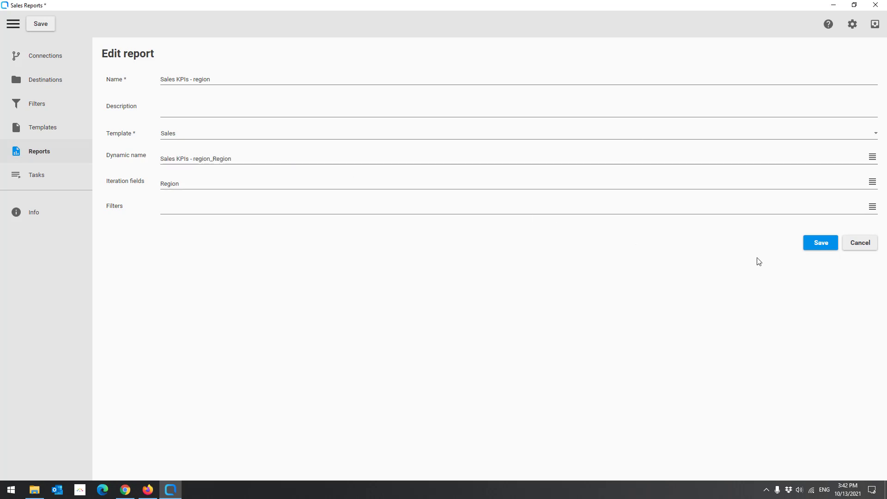
left_click(822, 245)
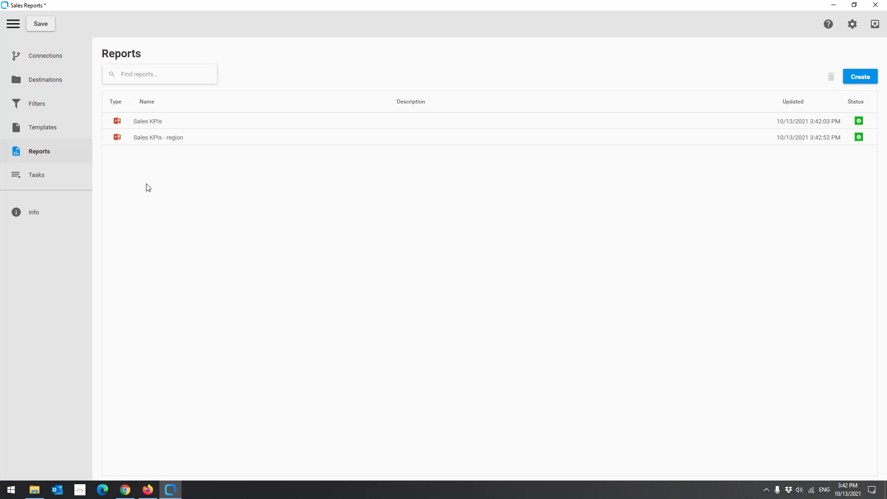
Create a new task named 'Sales reports' with My reports as its destination
left_click(74, 186)
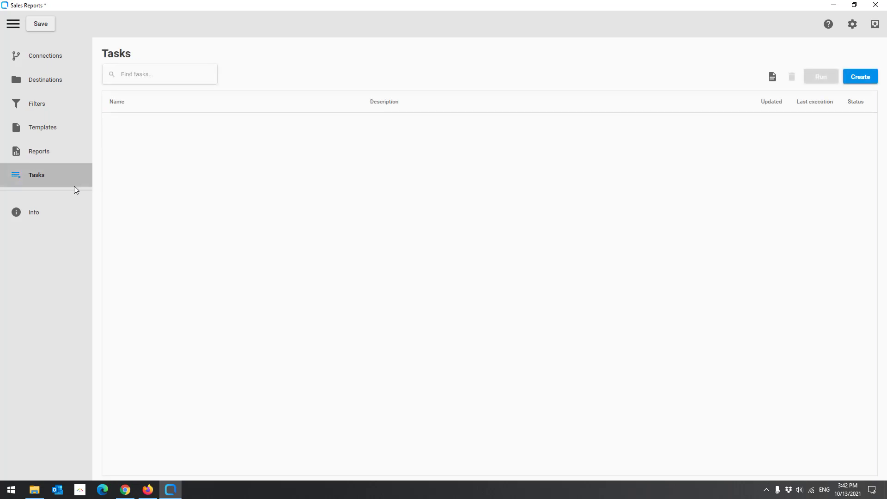
left_click(859, 80)
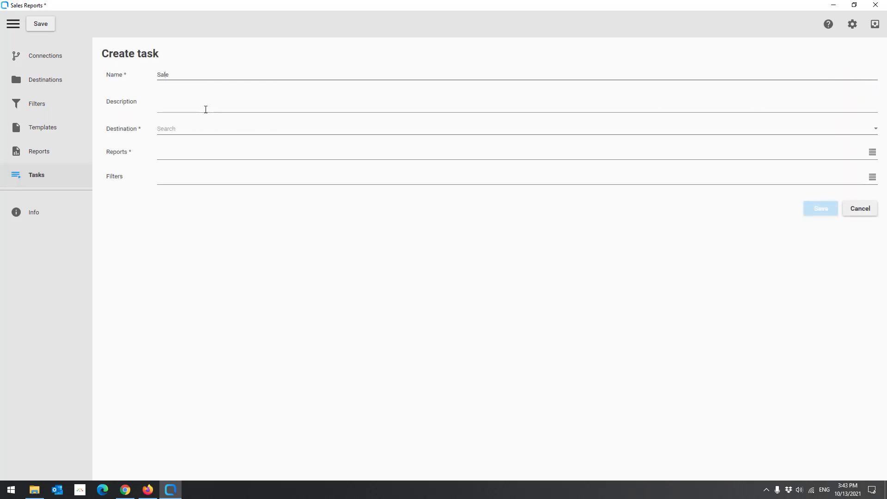
type("Sales reports")
left_click(164, 130)
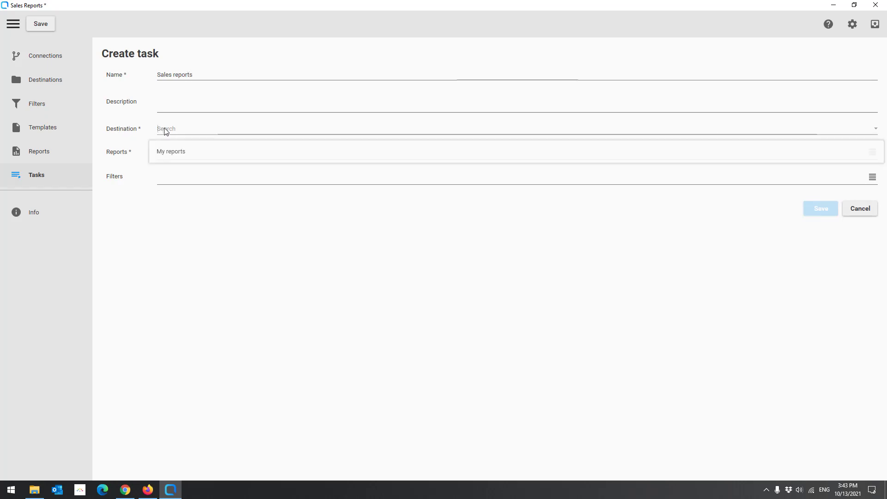
left_click(169, 153)
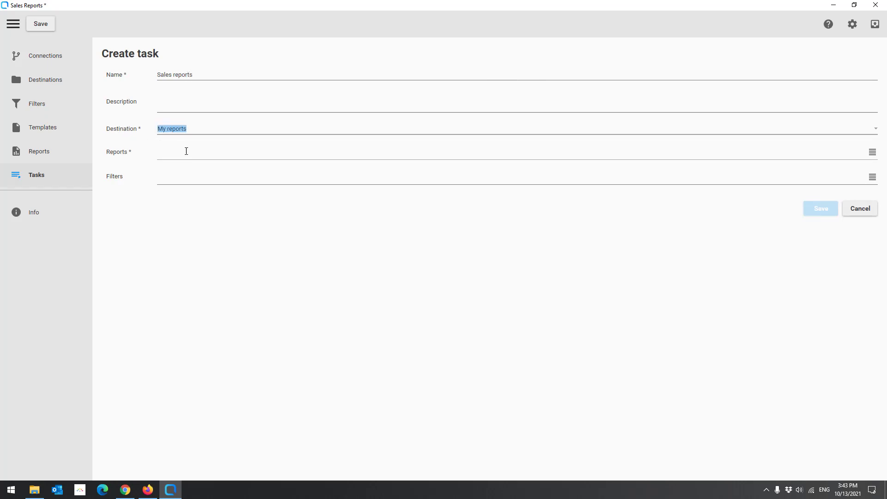
Add the Sales KPIs report to the task in Pptx format
left_click(874, 153)
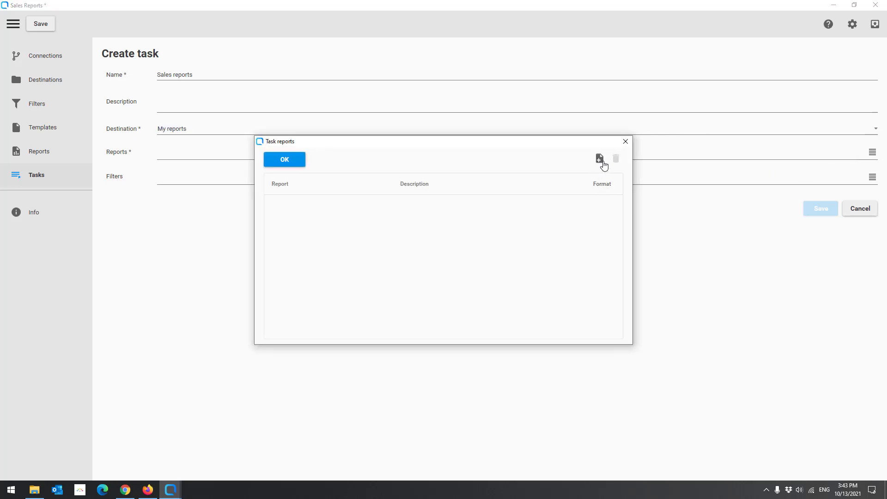
left_click(599, 160)
left_click(357, 206)
left_click(299, 220)
left_click(611, 209)
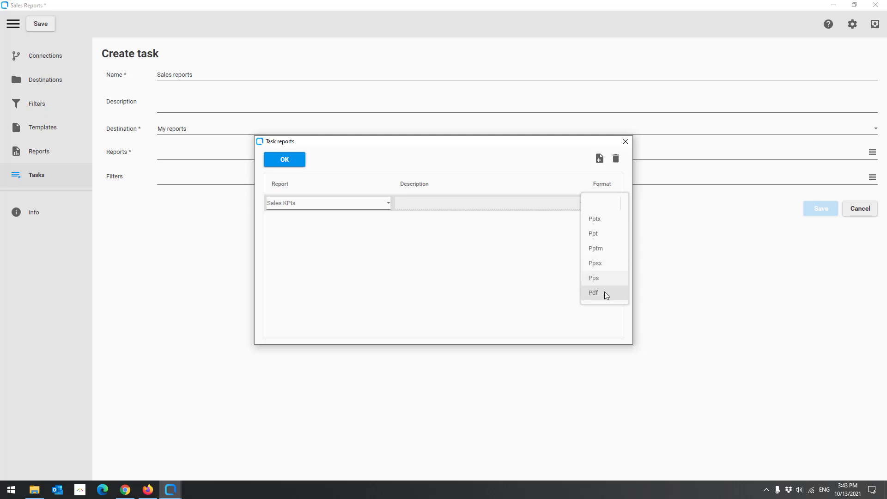
left_click(605, 219)
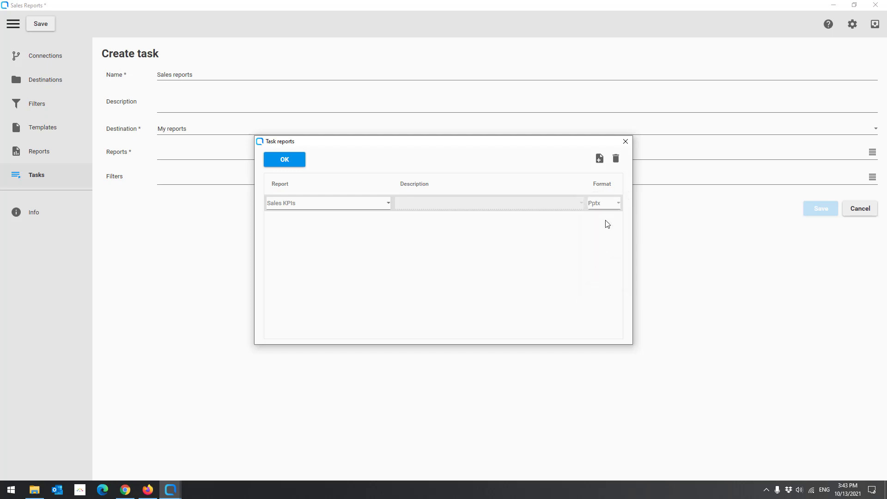
Add Sales KPIs - region in Pdf format, confirm the report list and save the task
left_click(600, 159)
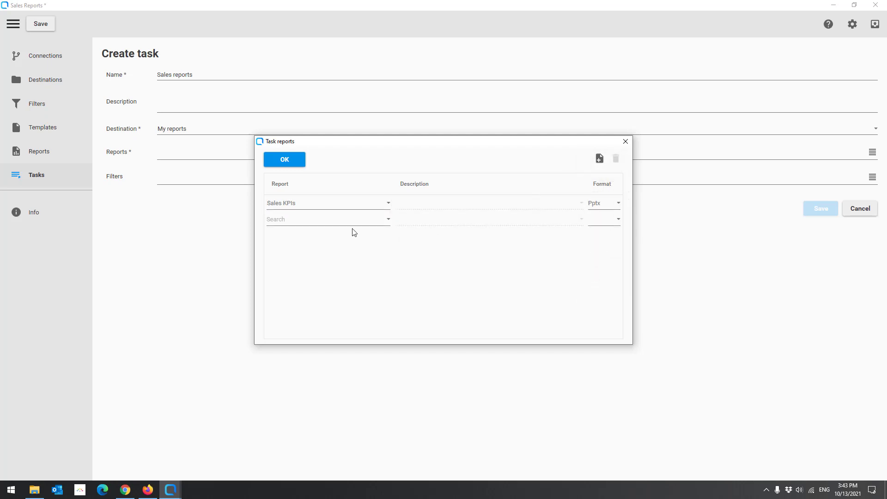
left_click(335, 224)
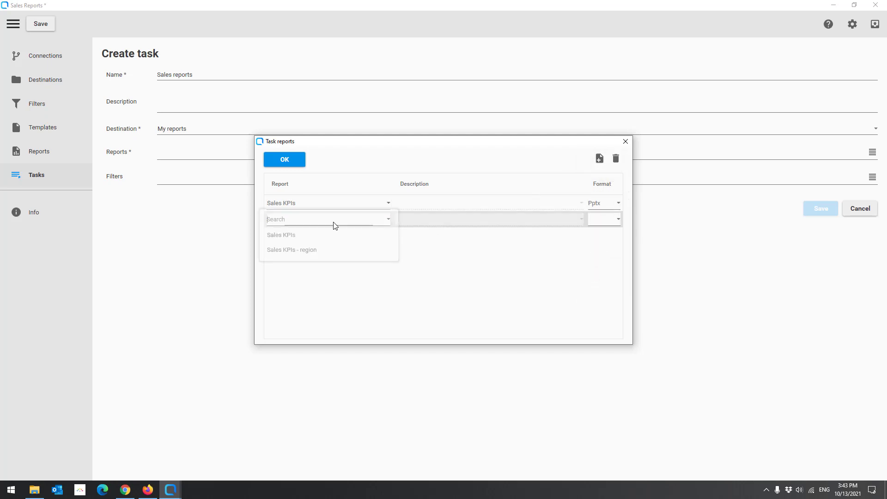
left_click(317, 250)
left_click(606, 225)
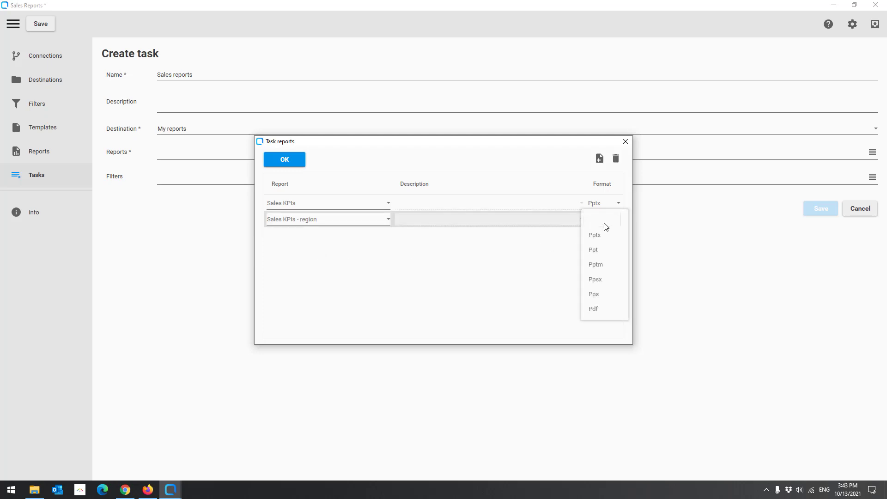
left_click(601, 309)
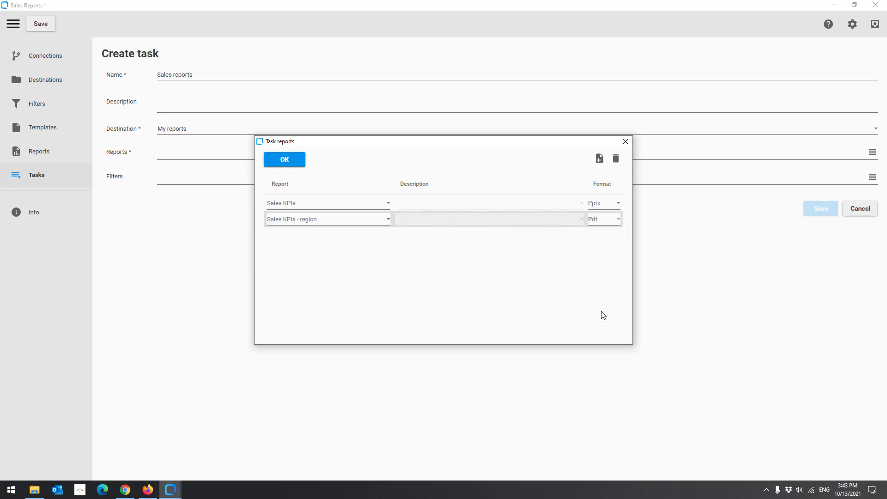
left_click(286, 163)
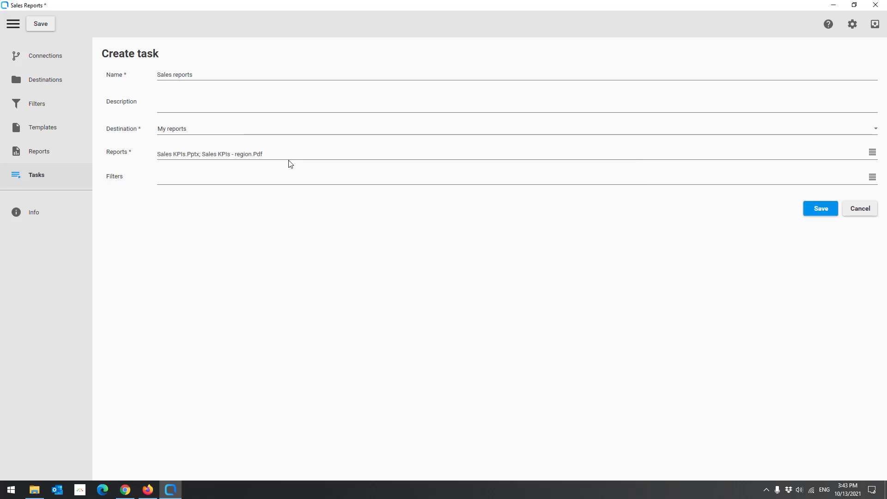
left_click(815, 212)
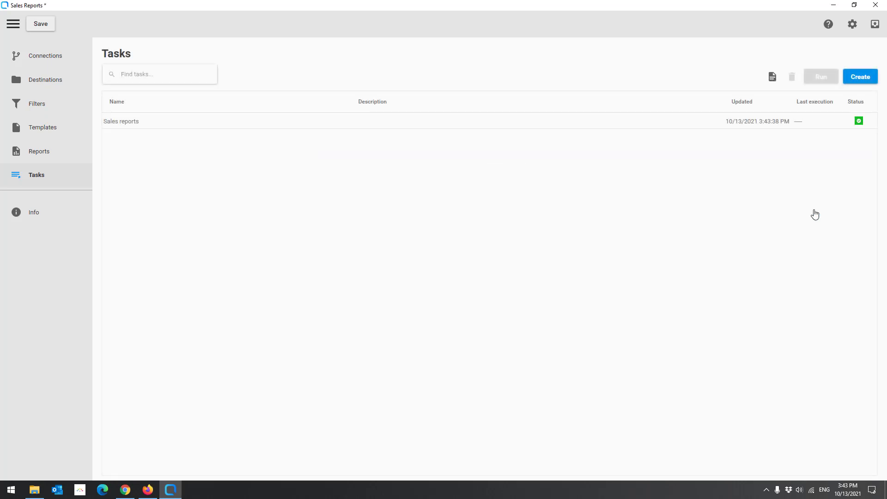
Run the Sales reports task and open the folder of the 7 generated files
left_click(180, 123)
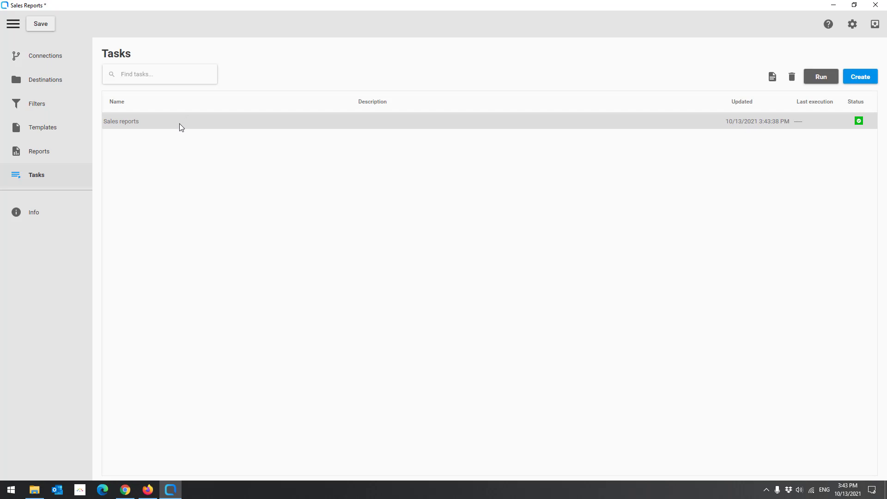
left_click(819, 82)
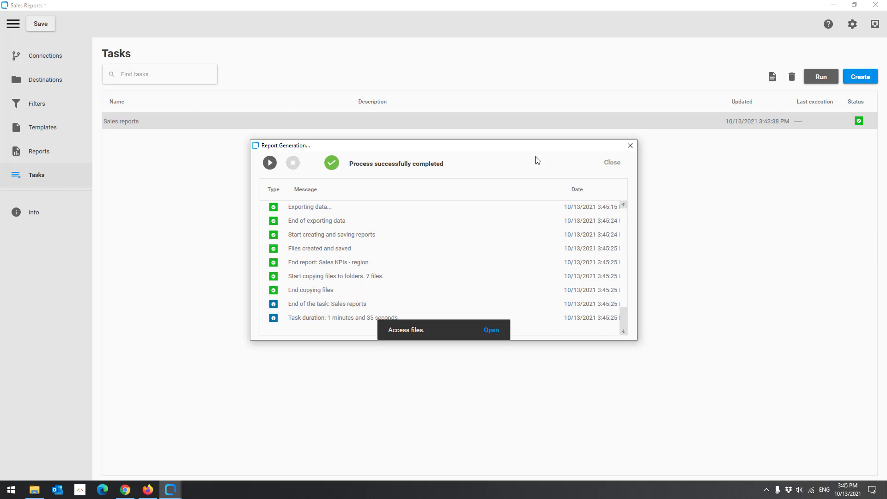
left_click(491, 331)
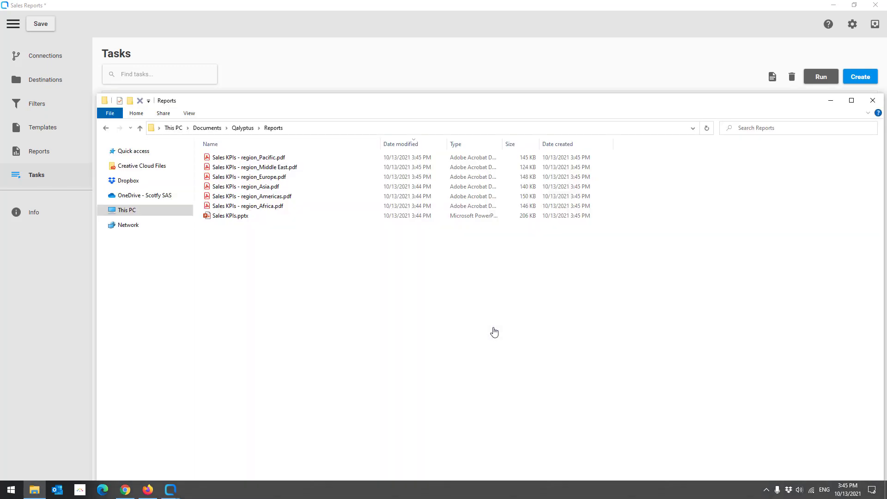
Maximize the Reports folder window to review the seven files, then return to Chrome
double_click(326, 102)
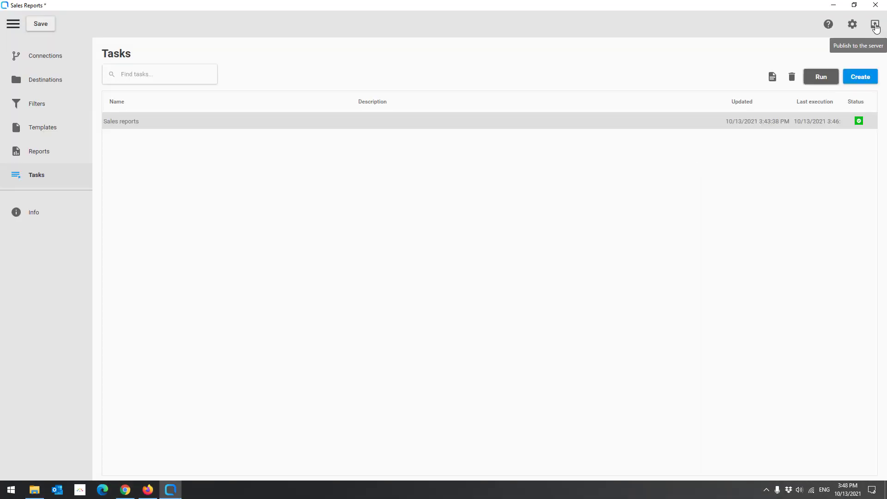
left_click(125, 490)
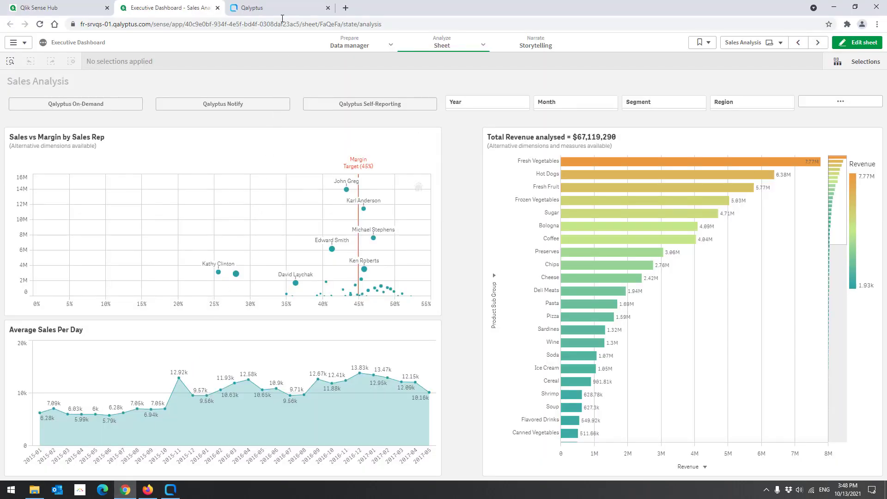
Load qalyptus.com/resources/free-training-videos in a new tab beside the Qalyptus tab
left_click(268, 8)
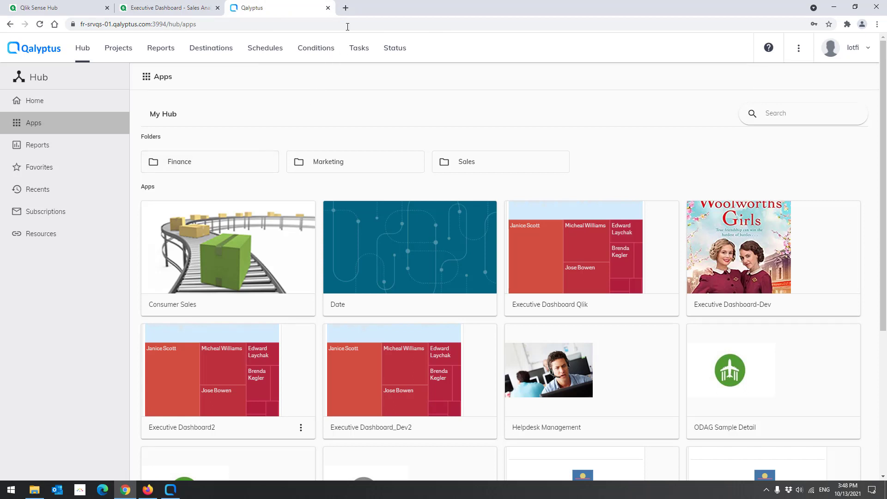
left_click(348, 7)
type("https://www.qalyptus.com/resources/free-training-videos")
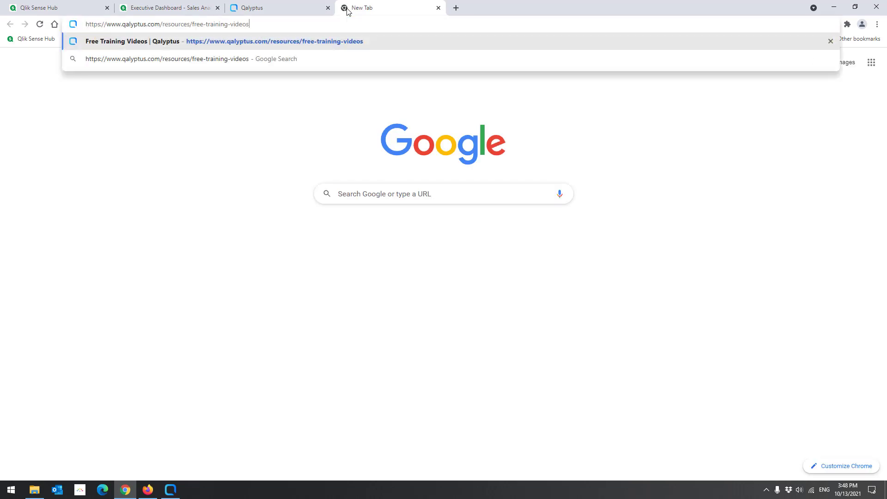
key("Return")
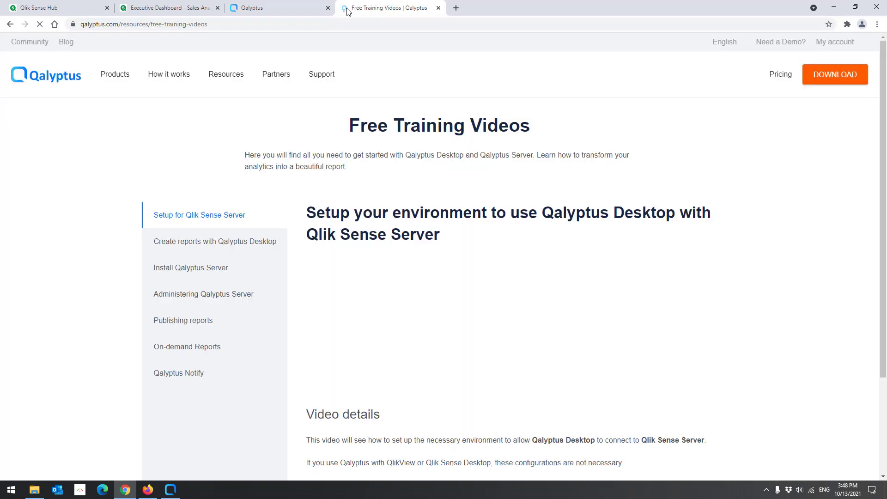